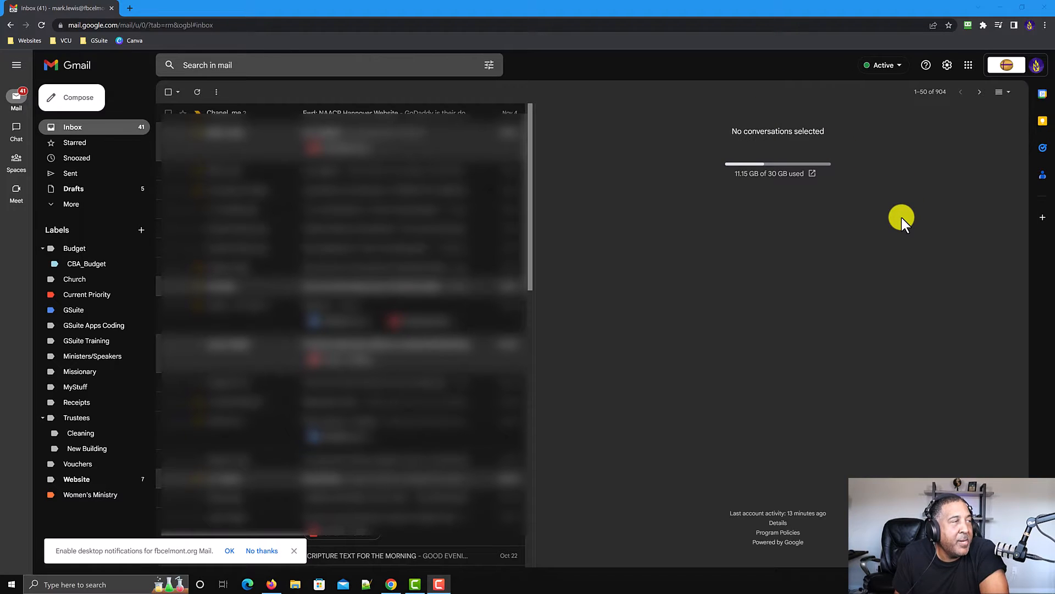
Step: Open Google Classroom from the Google apps launcher
left_click(966, 76)
scroll(957, 182, "down", 5)
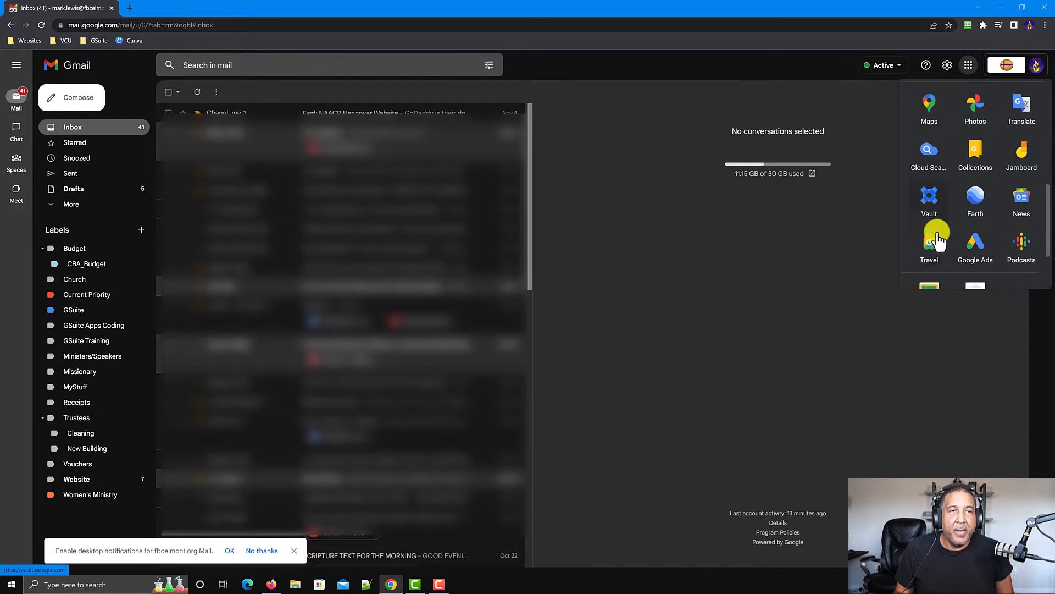
scroll(937, 237, "down", 2)
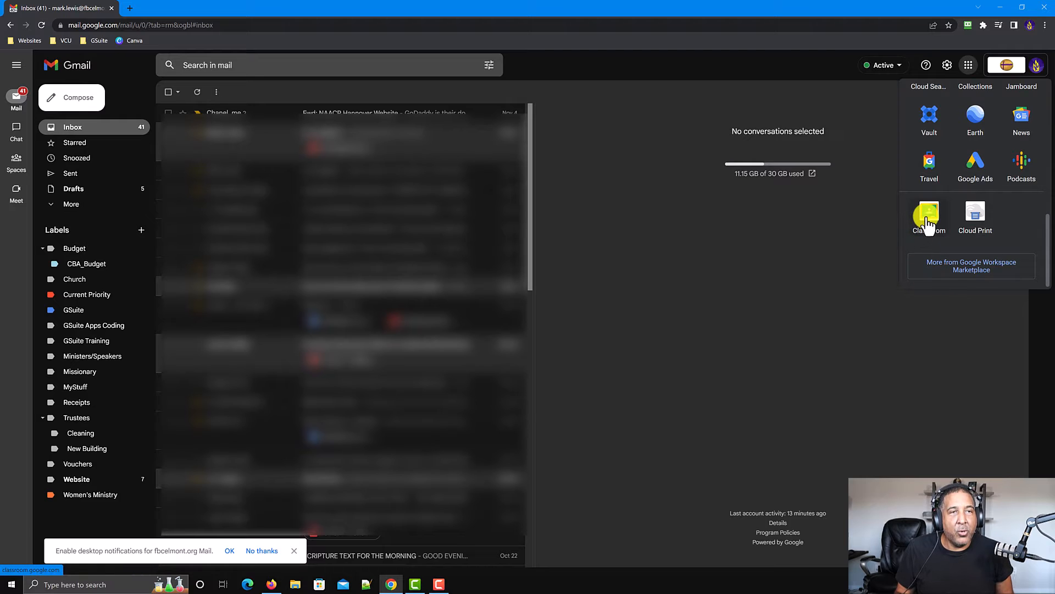
left_click(931, 220)
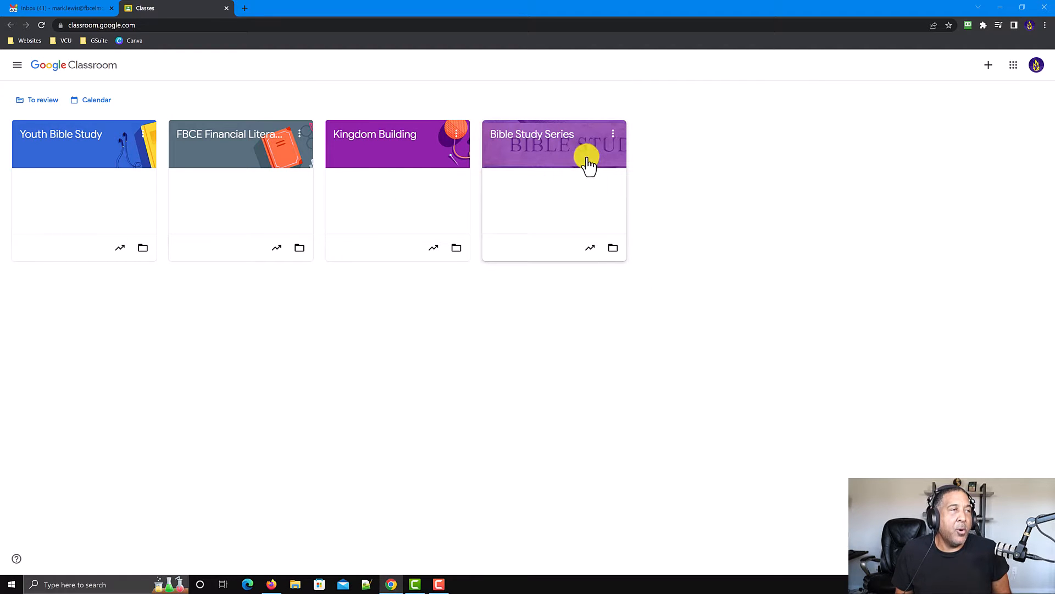
Step: Open the Bible Study Series class and view the class code options
left_click(553, 165)
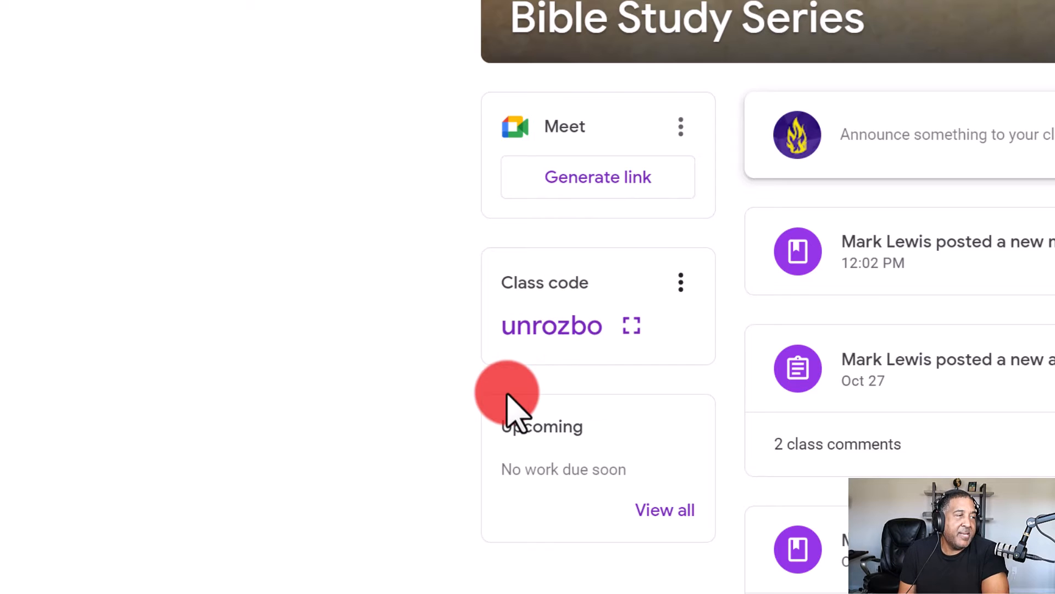
left_click(681, 283)
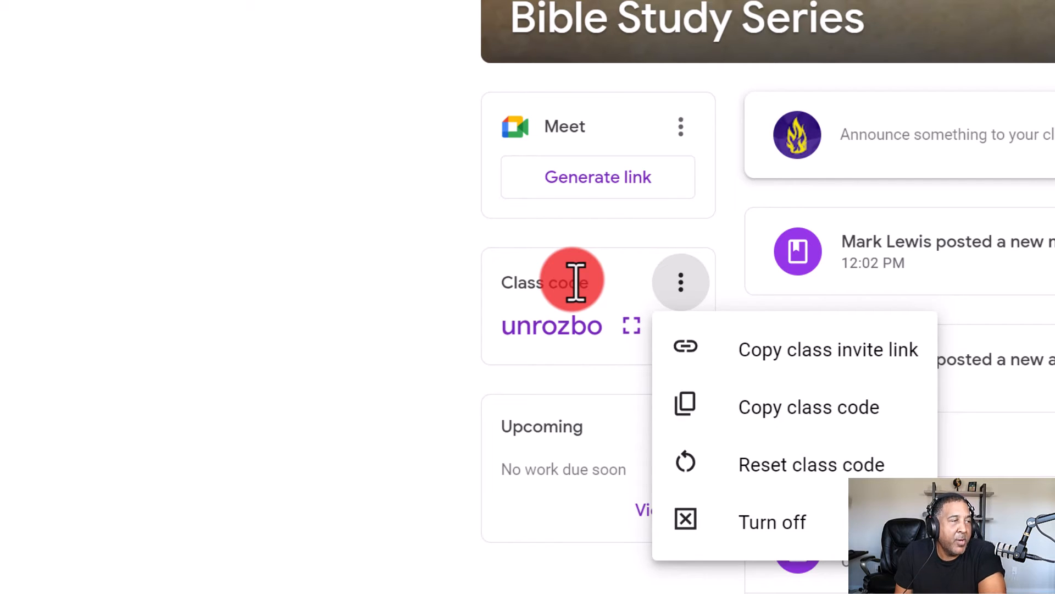
left_click(609, 229)
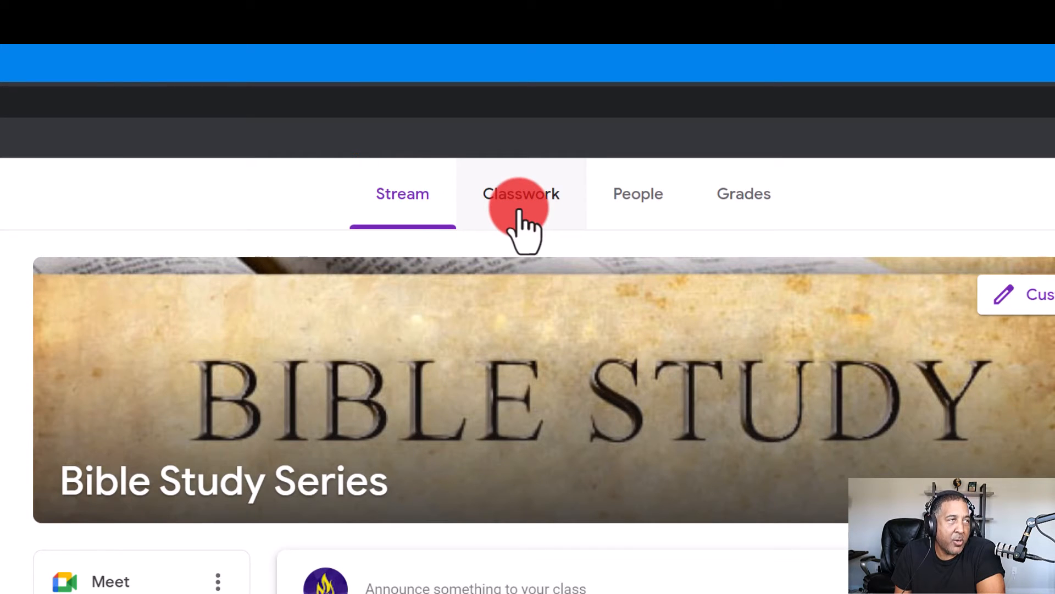
Step: Start a new Material post from the class's Classwork page
left_click(520, 209)
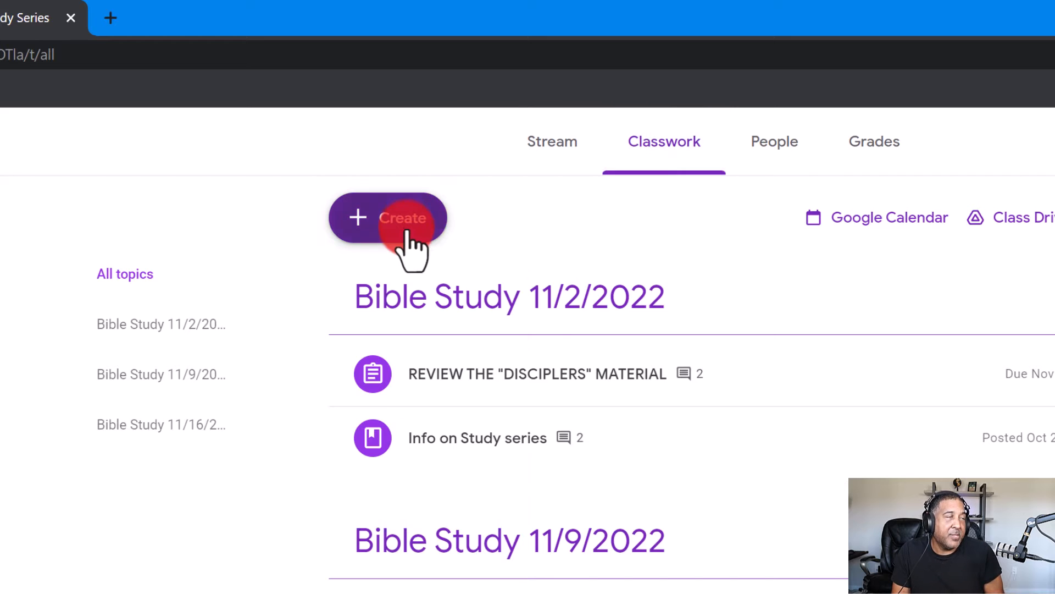
left_click(408, 231)
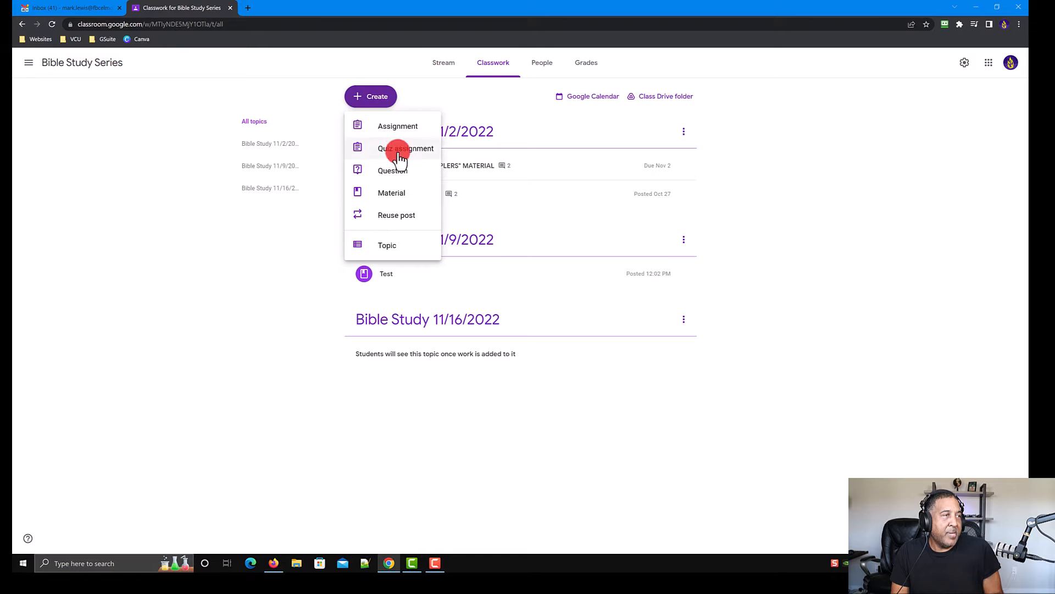
left_click(387, 195)
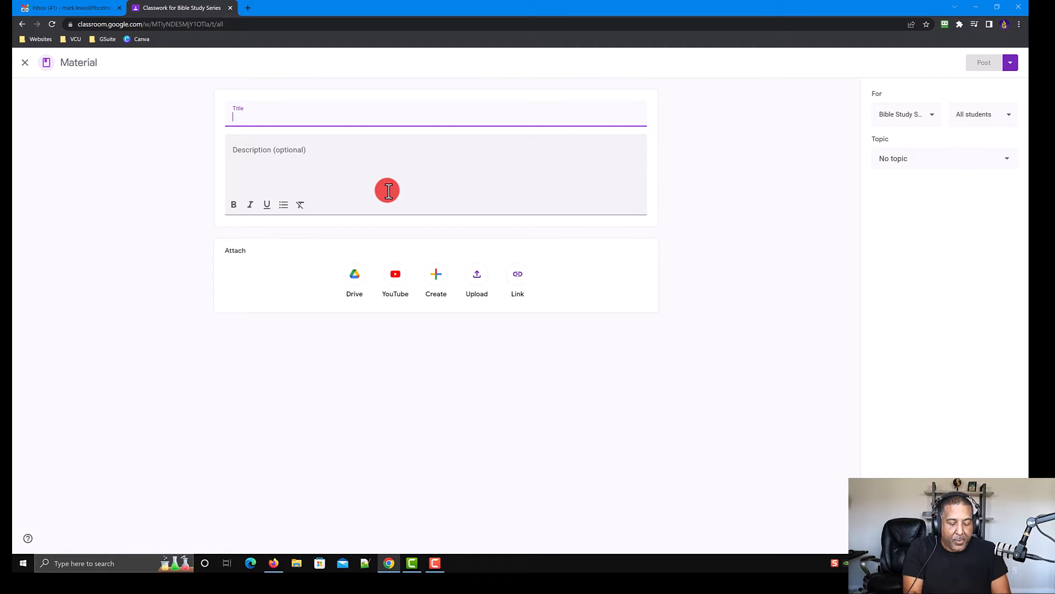
Step: Enter "Test 2" as both the material's title and description
type("Test")
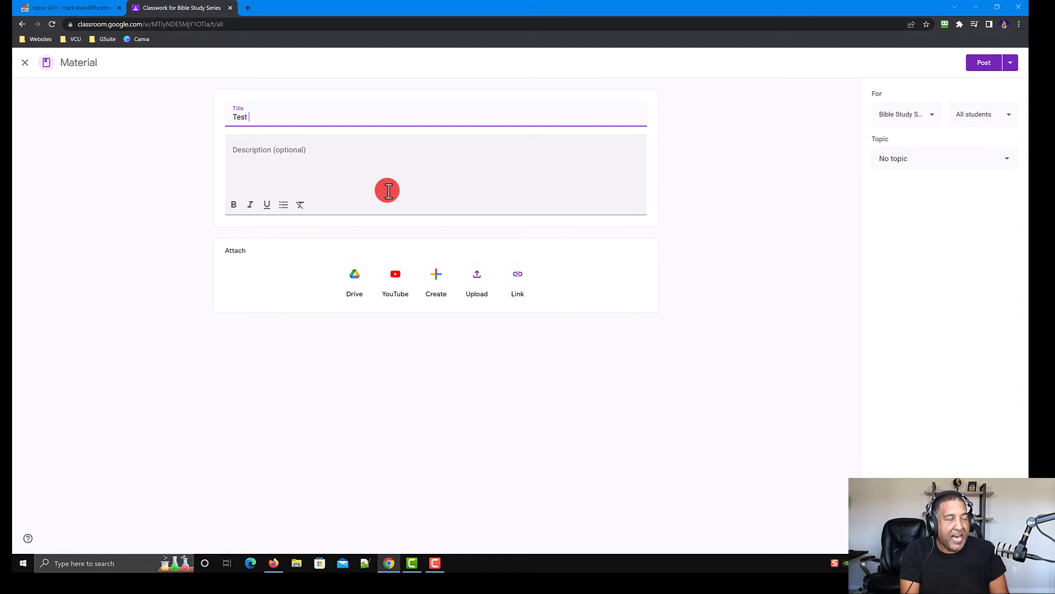
type(" 2")
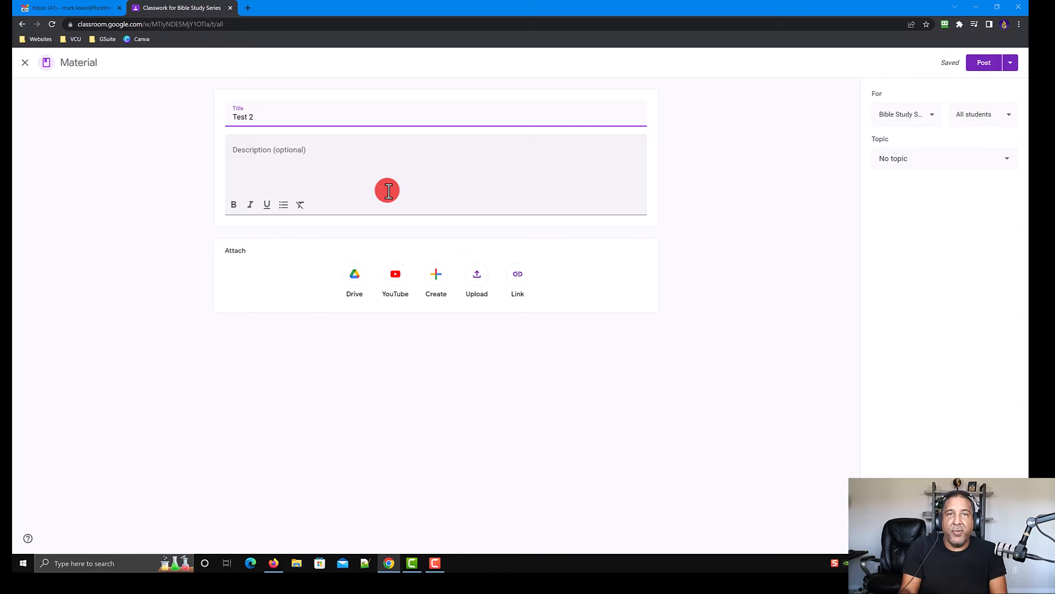
left_click(388, 191)
type("T")
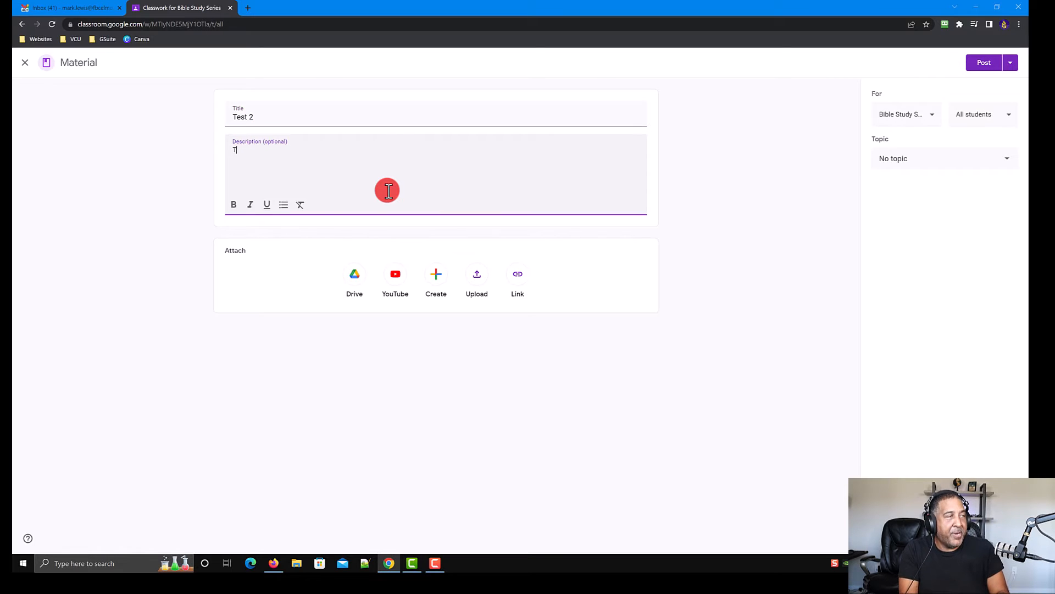
type("estw")
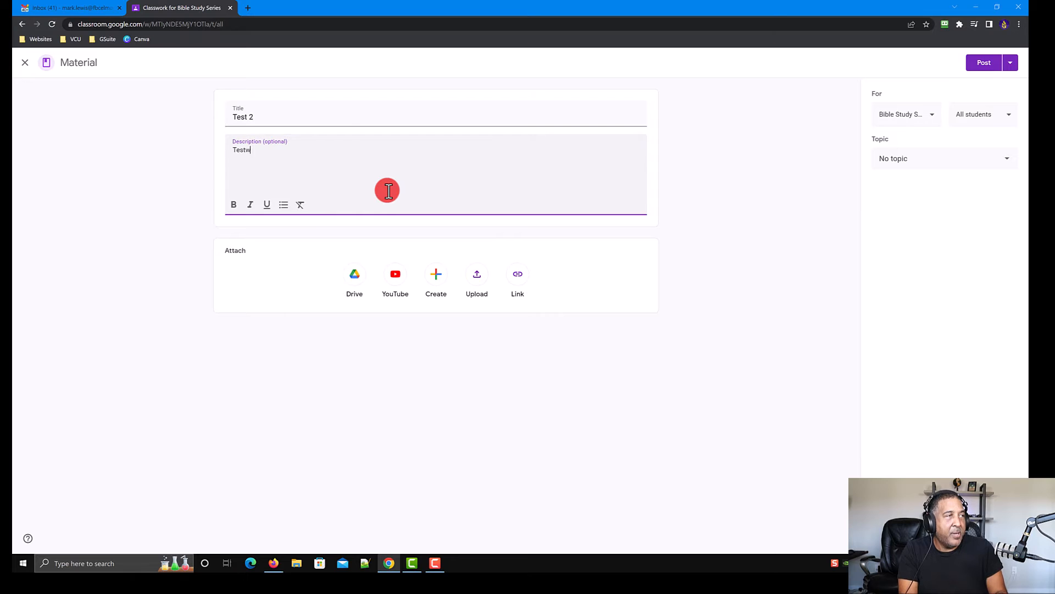
key("BackSpace")
type(" 2")
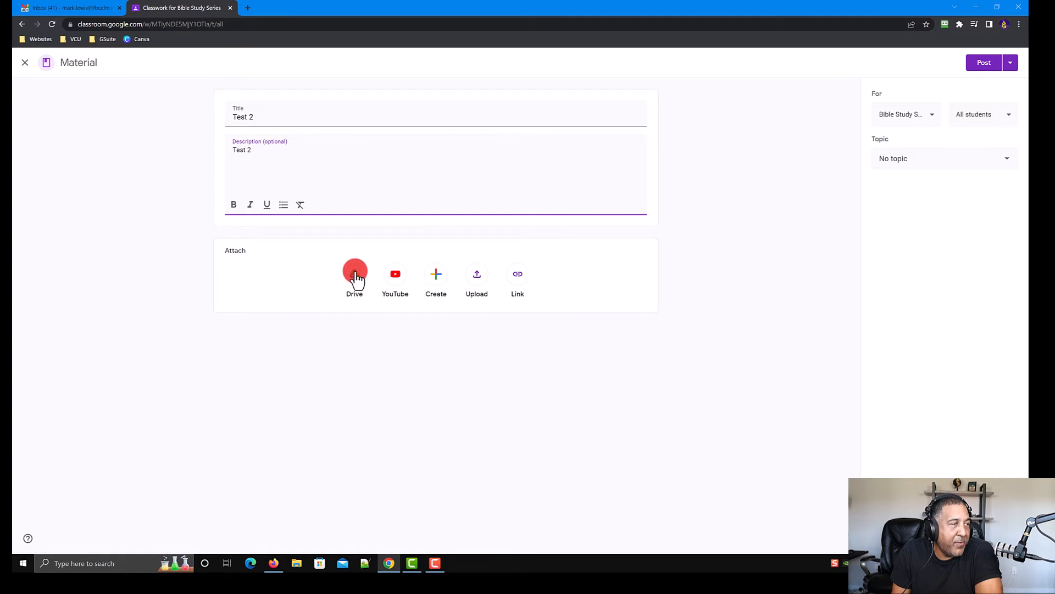
Step: Browse the Drive attachment sources: Recent, Upload, My Drive, Shared drives and Starred, without attaching anything
left_click(358, 278)
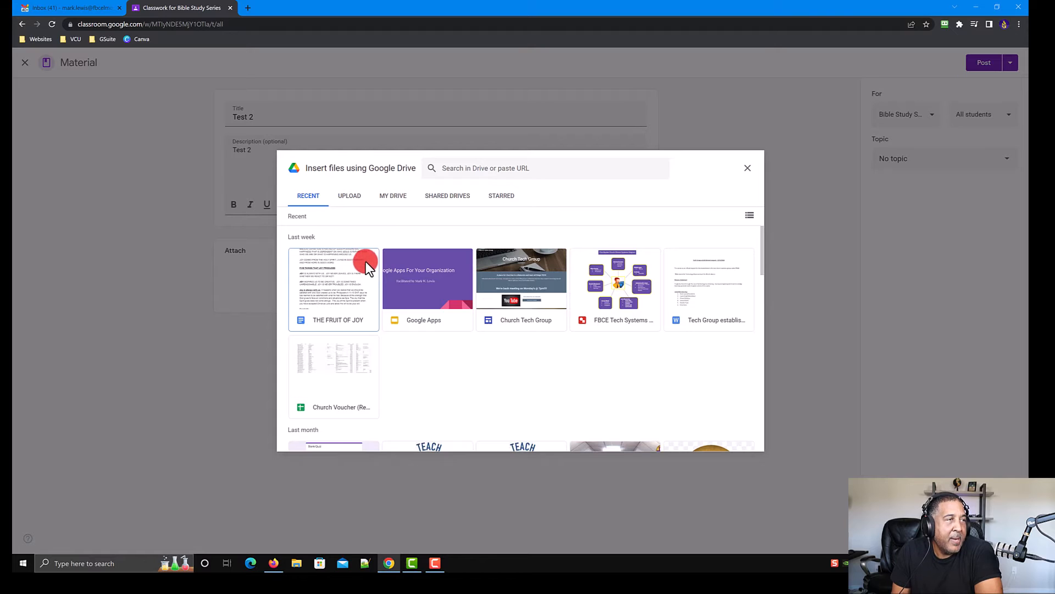
left_click(352, 198)
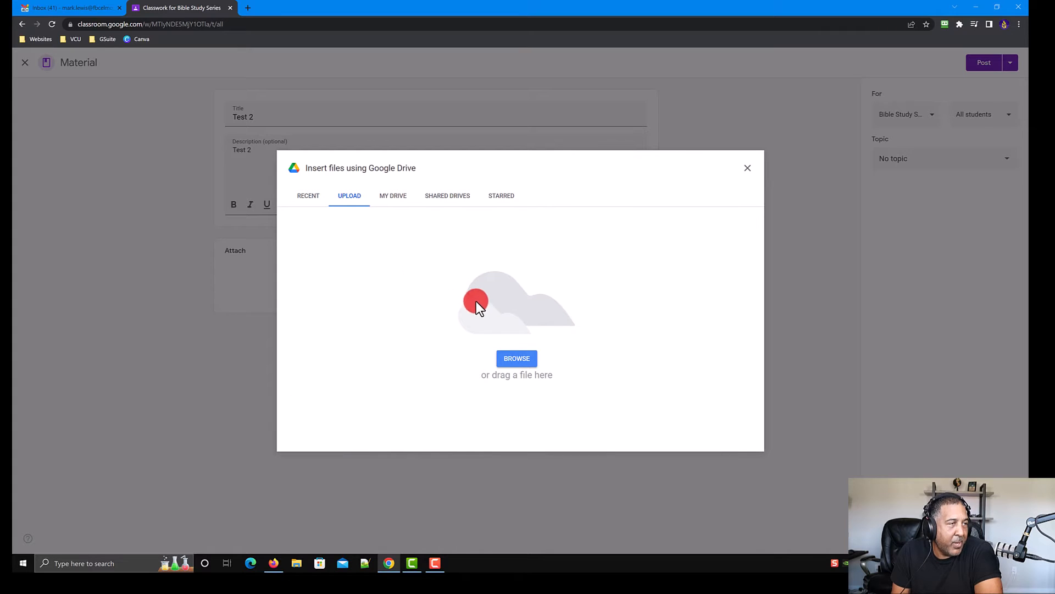
left_click(390, 199)
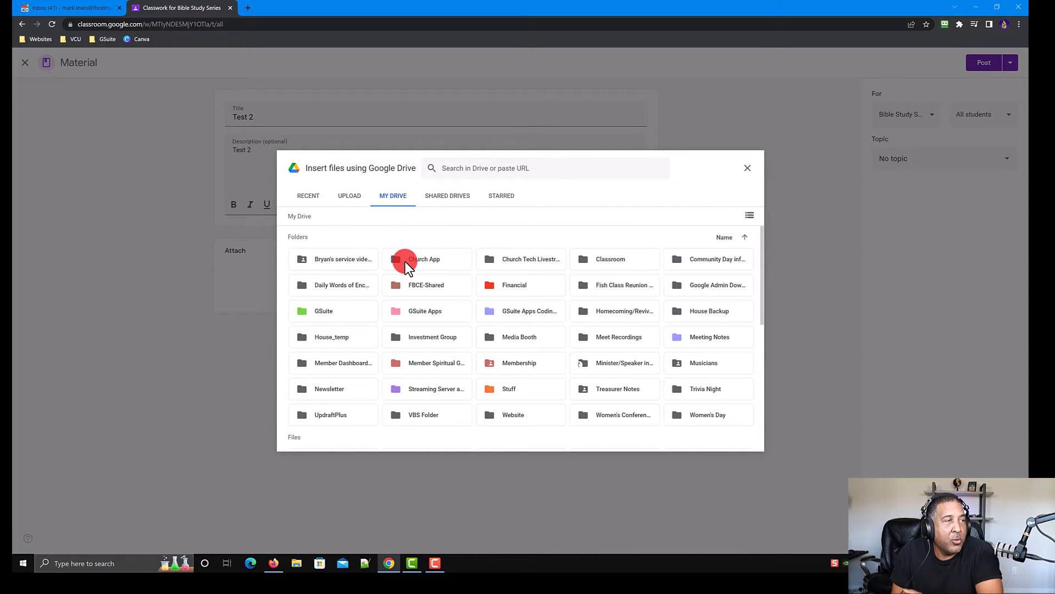
left_click(447, 197)
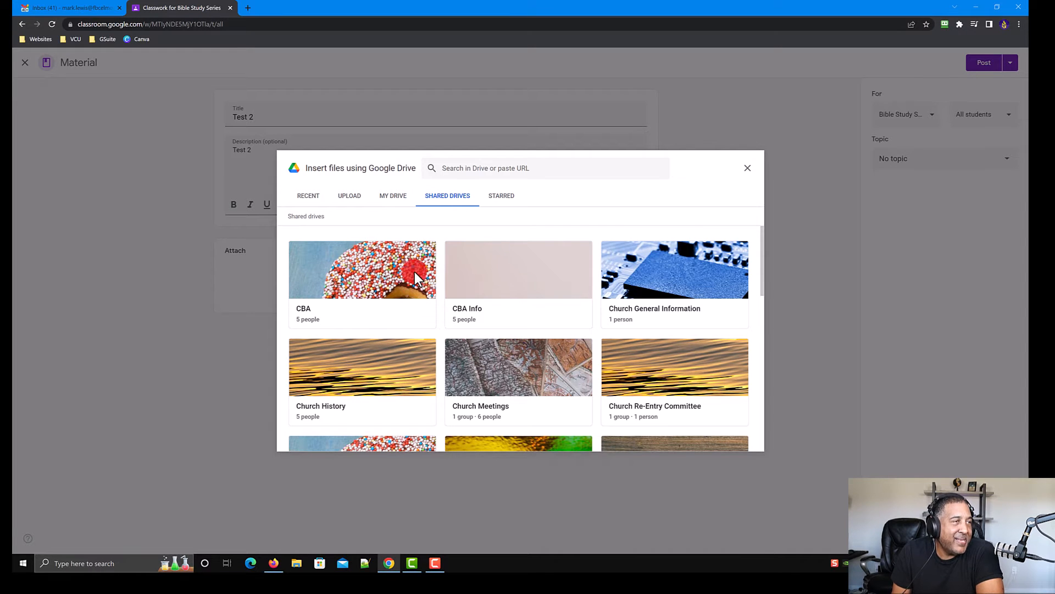
left_click(501, 198)
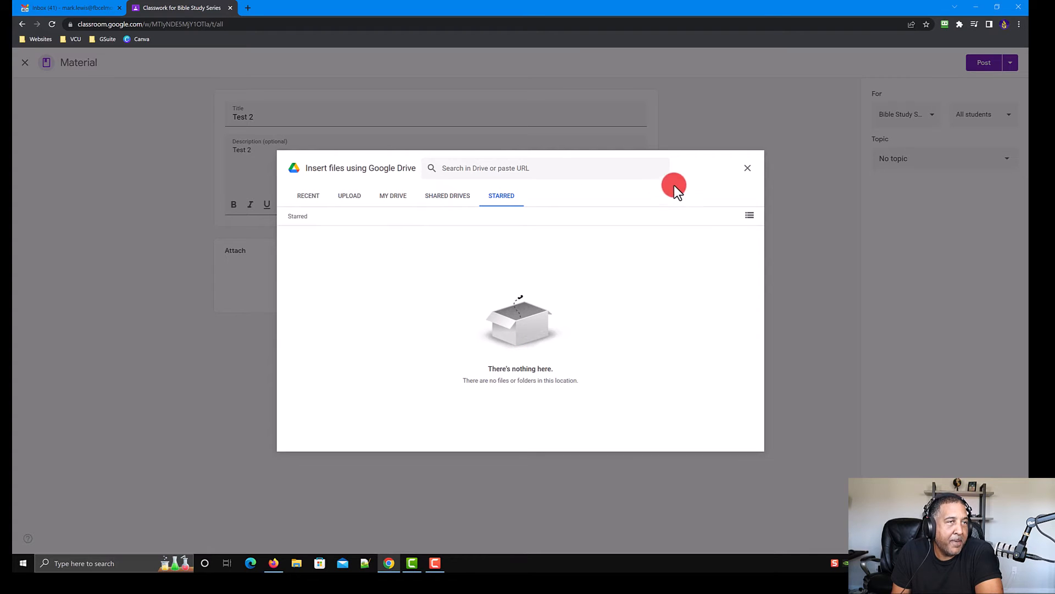
left_click(736, 170)
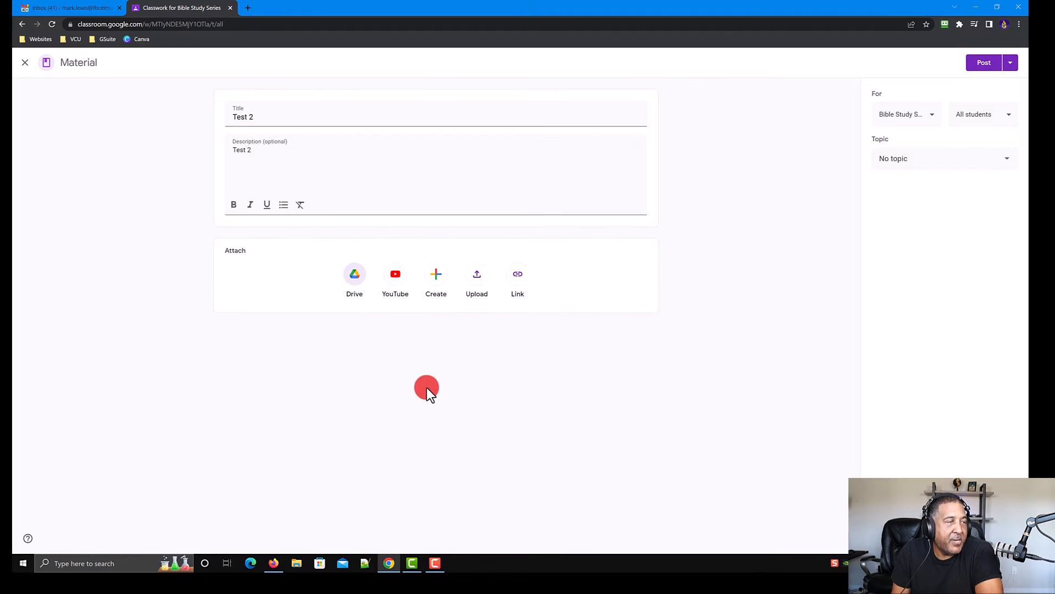
Step: Look at the Create and Upload attachment options without attaching anything
left_click(435, 274)
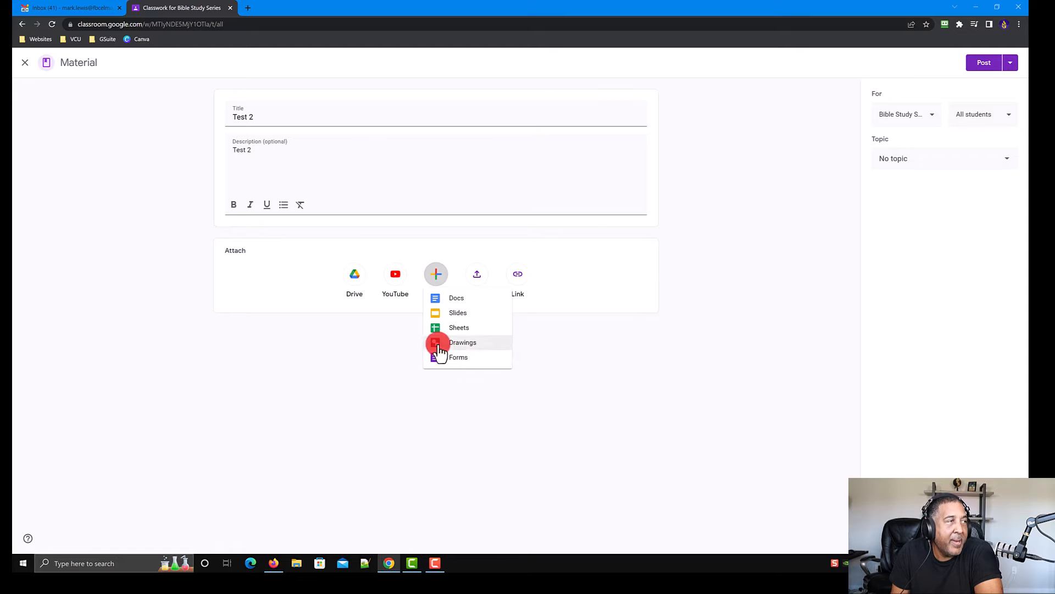
left_click(286, 272)
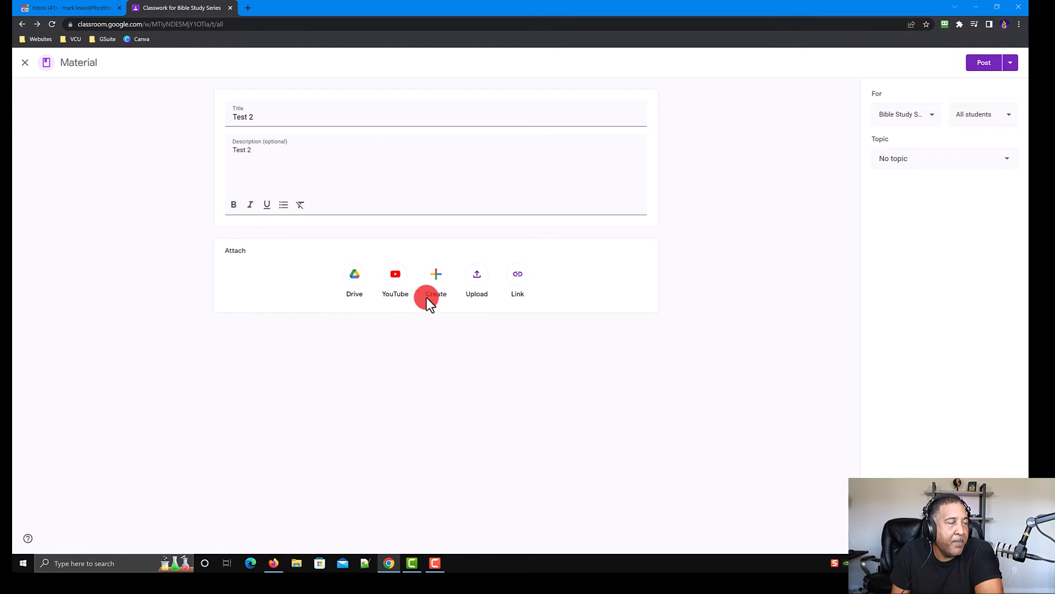
left_click(475, 273)
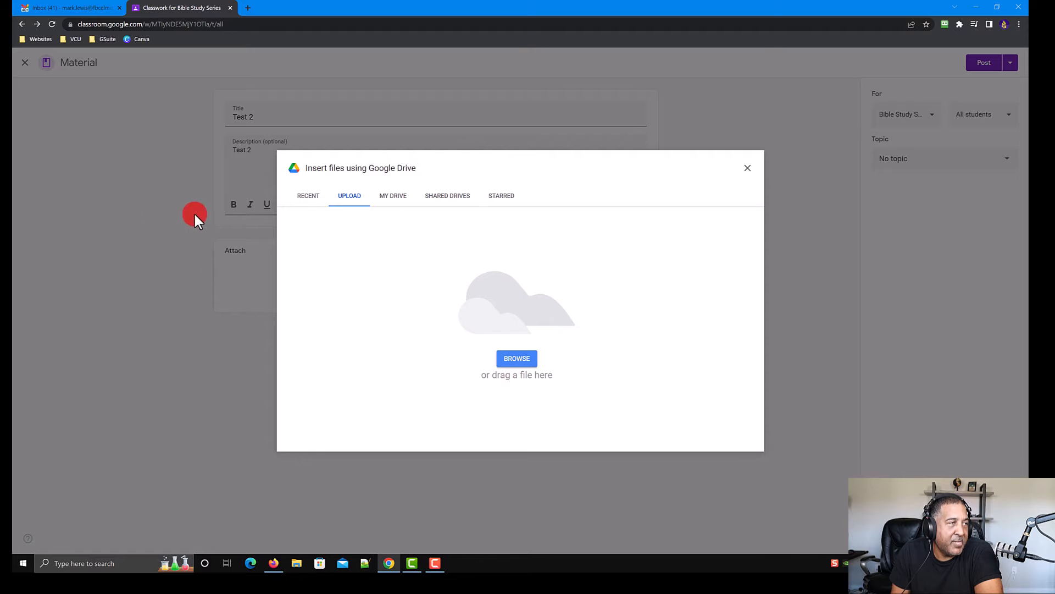
left_click(750, 173)
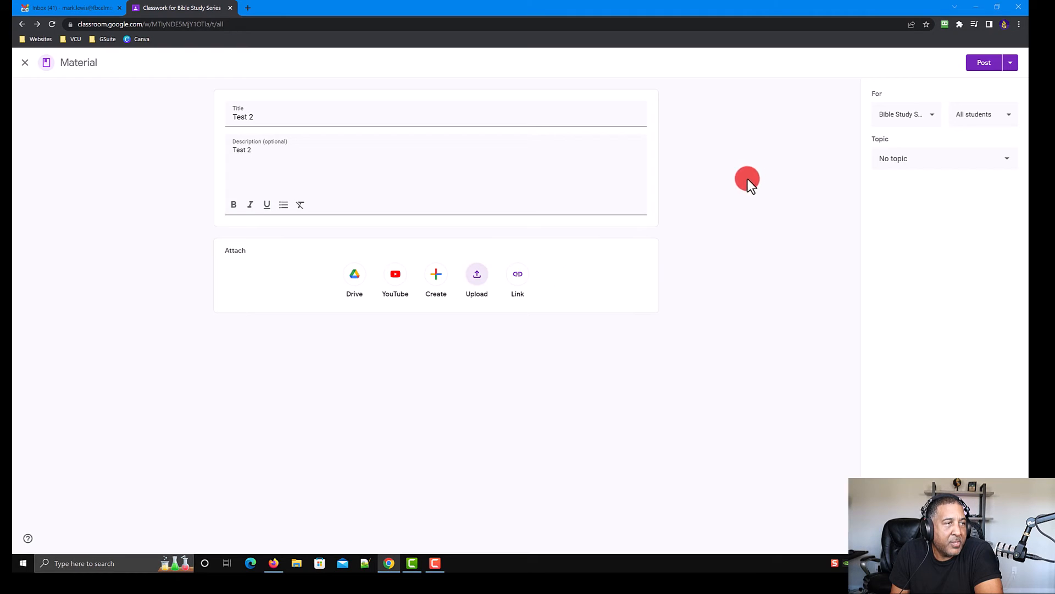
Step: Attach the link fbcelmont.org to the material
left_click(517, 285)
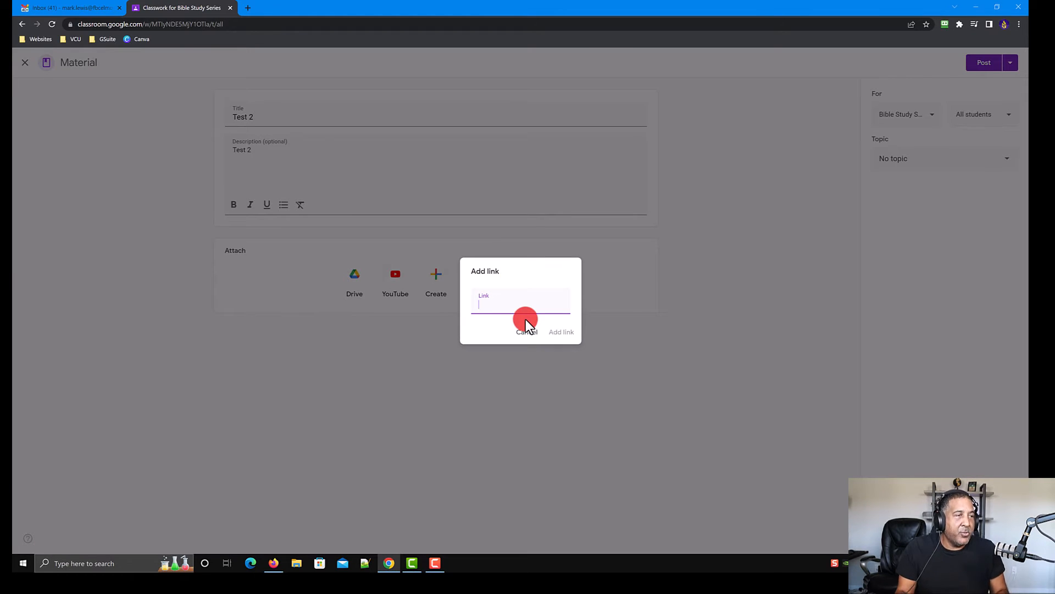
type("fbcelmont.org")
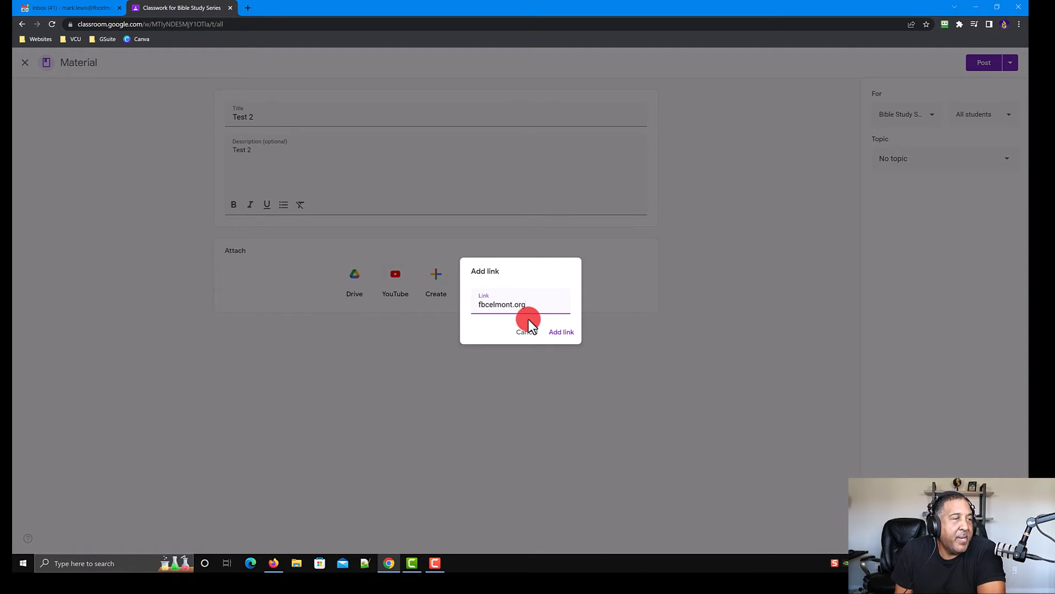
left_click(560, 332)
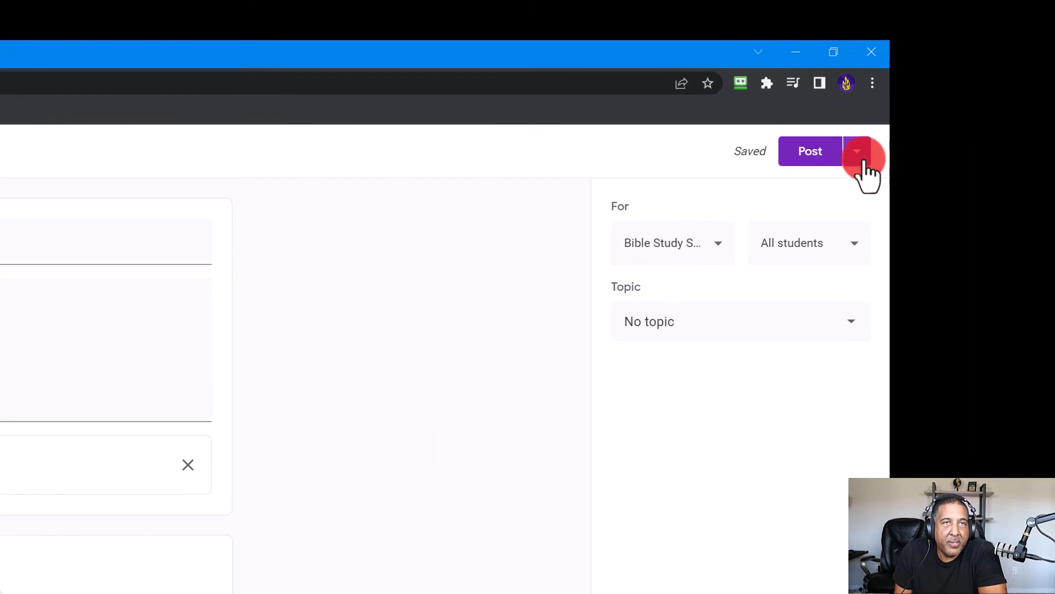
Step: Review the posting options, the class selection and the student recipient list without changing them
left_click(862, 160)
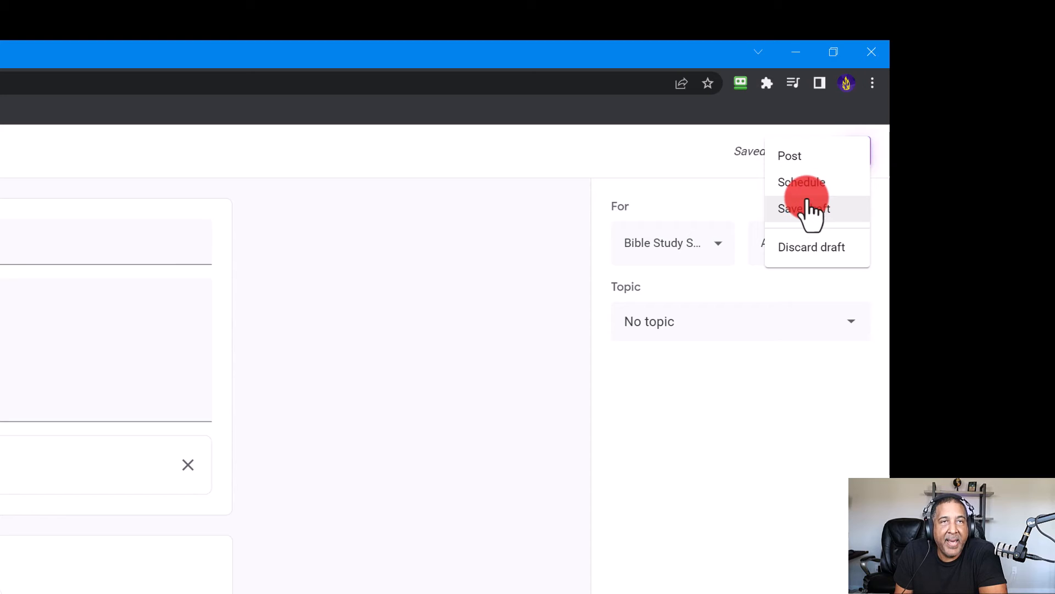
left_click(703, 468)
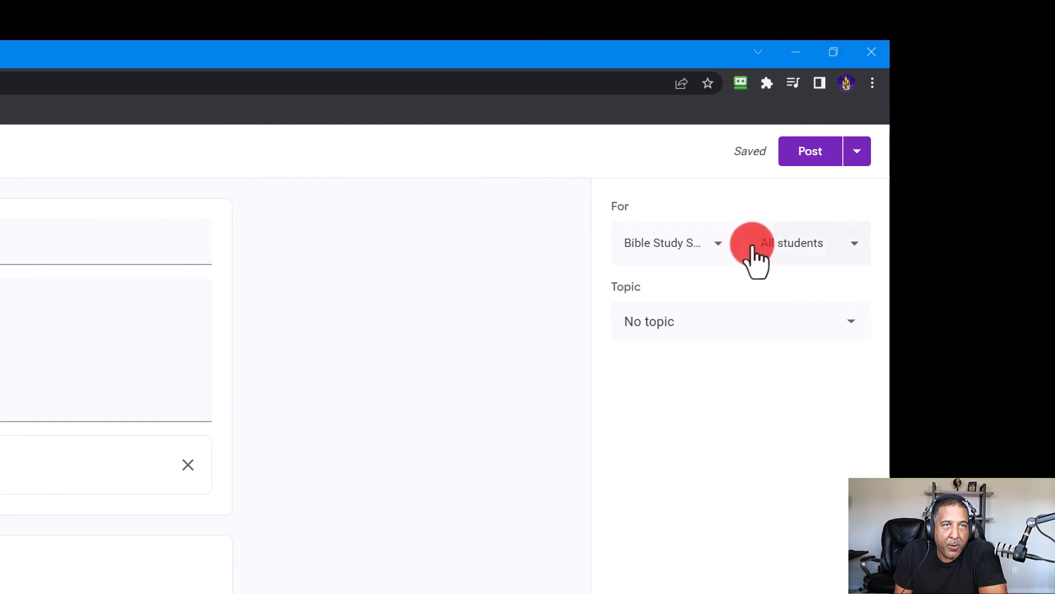
left_click(721, 240)
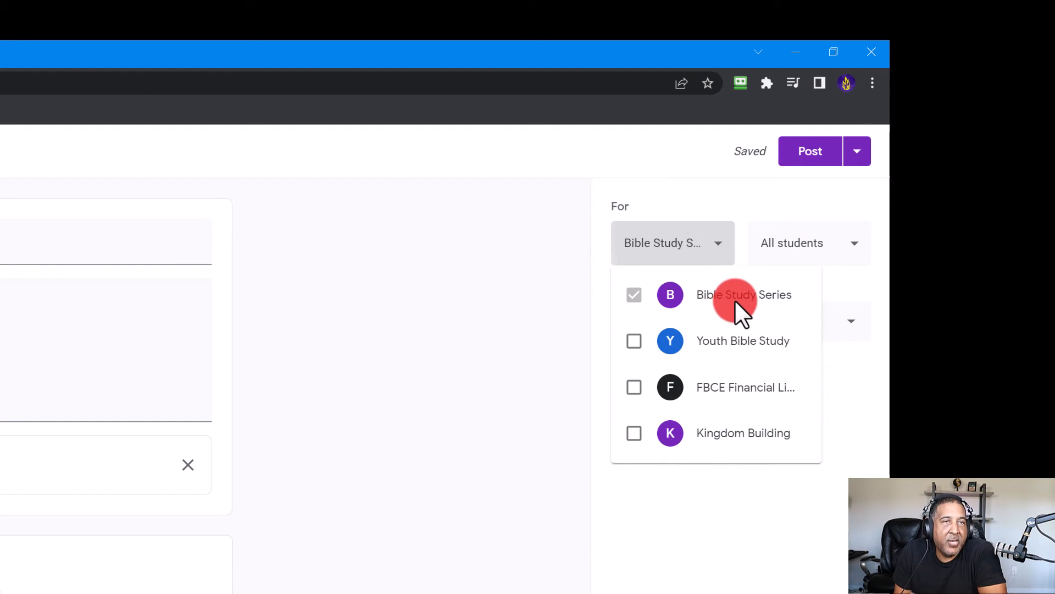
left_click(706, 477)
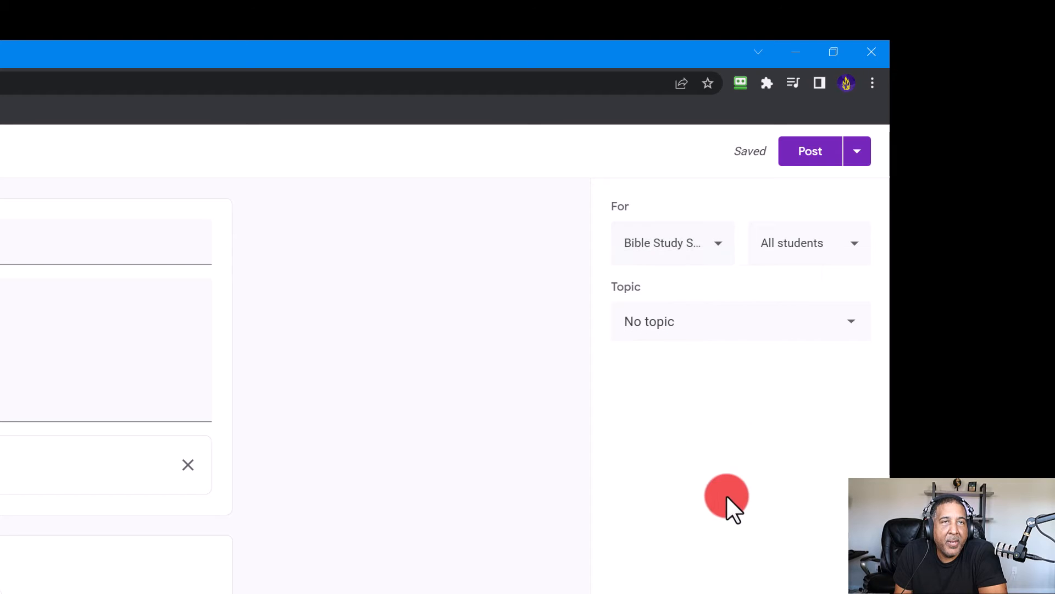
left_click(854, 246)
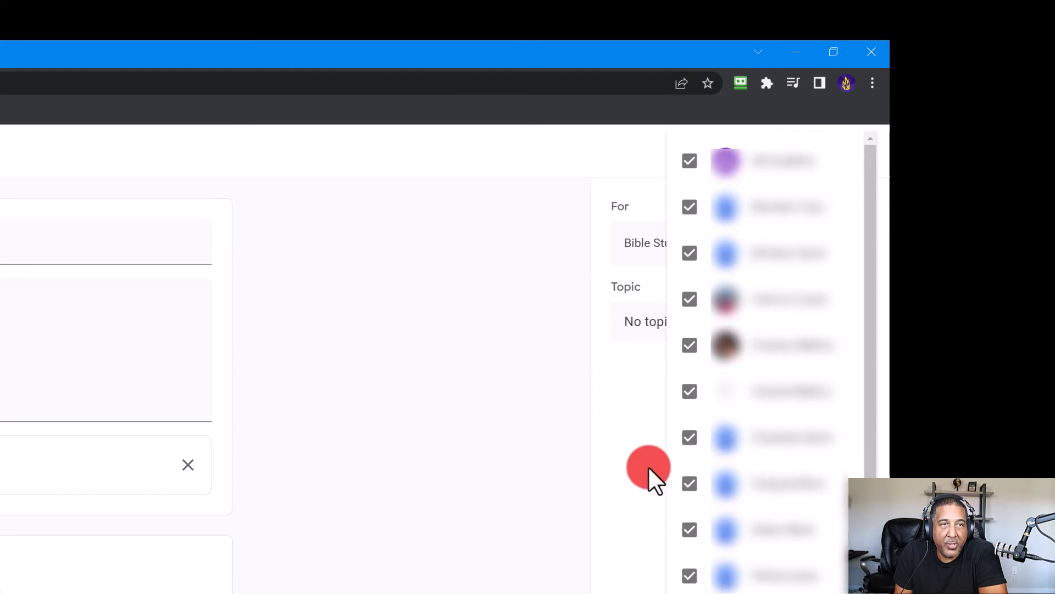
left_click(621, 428)
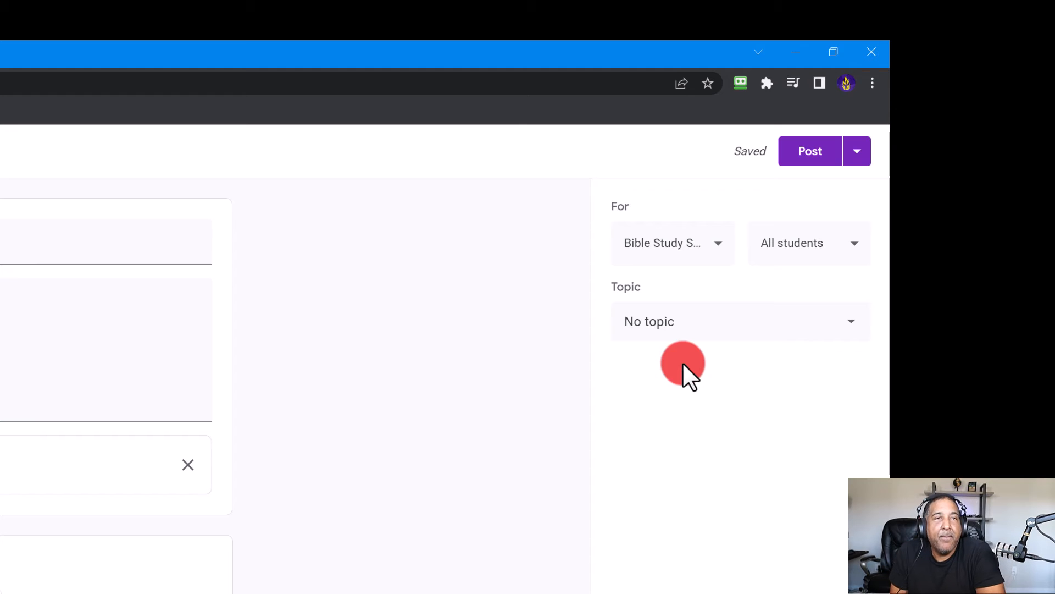
Step: Set the material's topic to Bible Study 11/9/2022
left_click(853, 335)
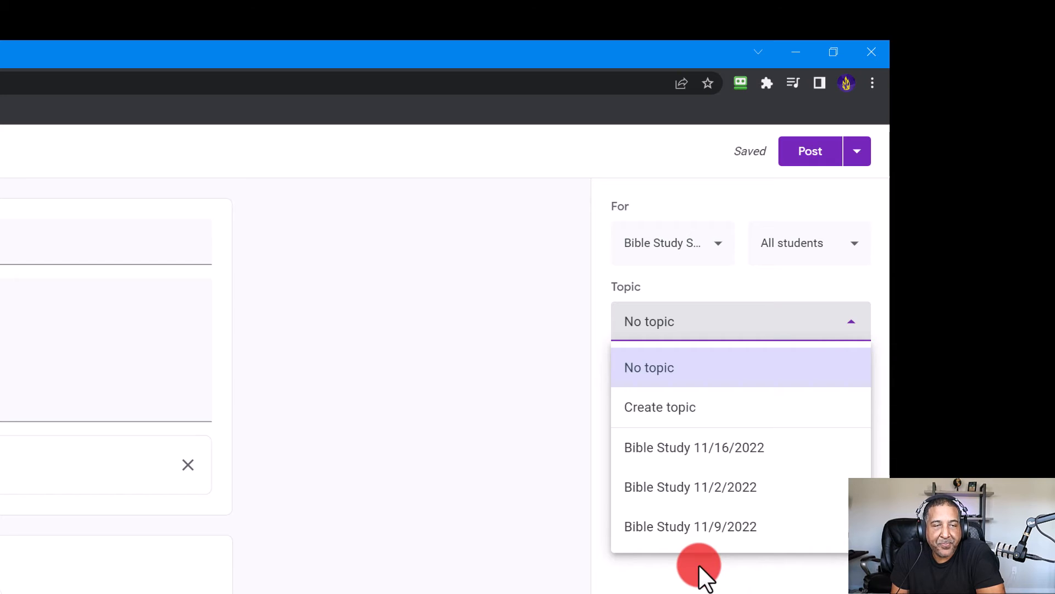
left_click(662, 529)
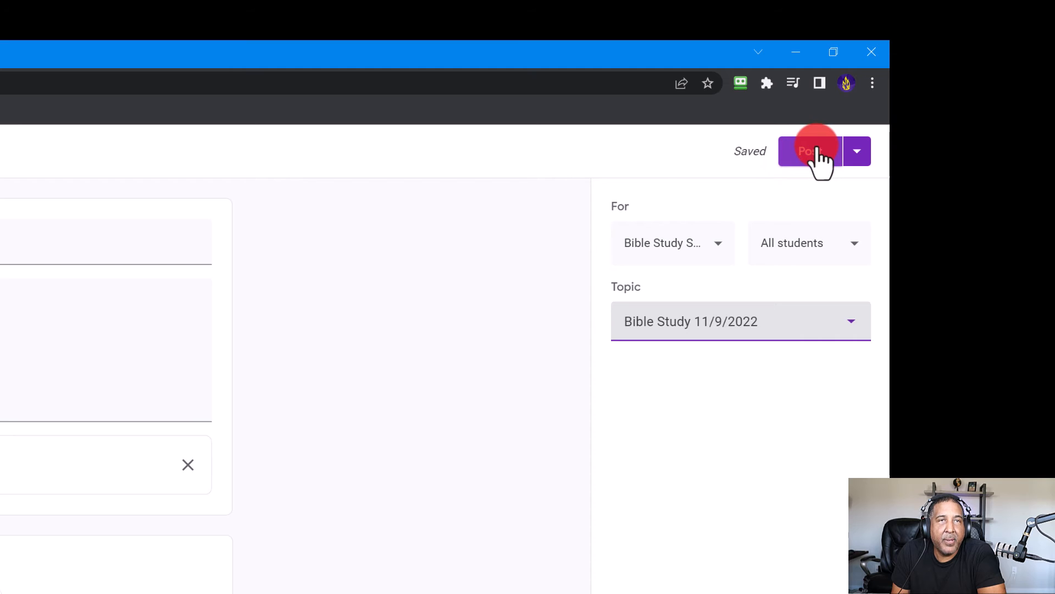
Step: Post the material and expand the posted Test 2 item in the Classwork list
left_click(869, 118)
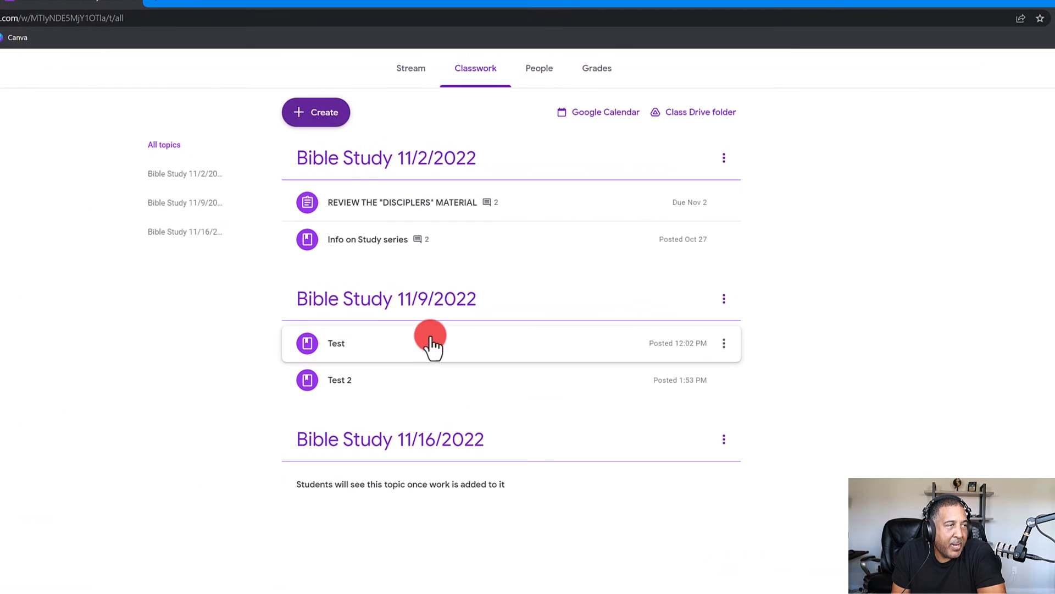
left_click(364, 384)
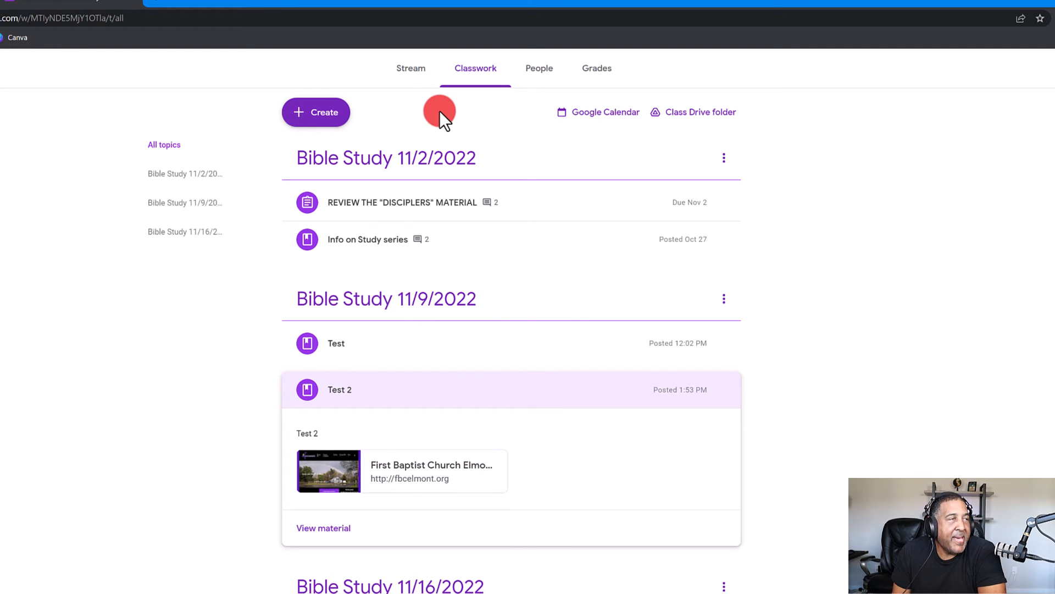
Step: Review the Create menu's post types and the class's Google Calendar, then return to Classroom
left_click(332, 124)
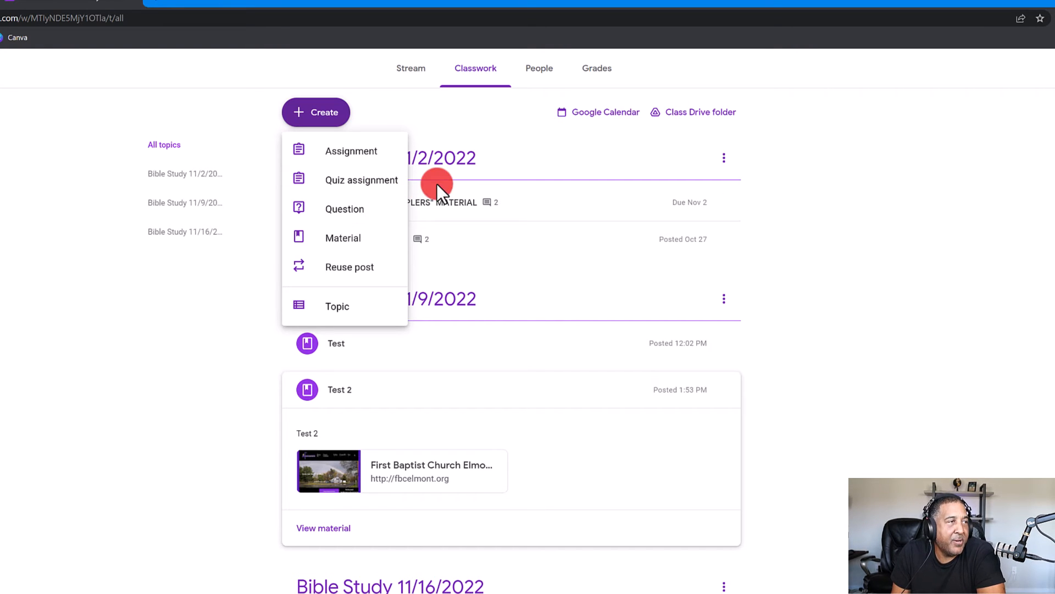
left_click(211, 355)
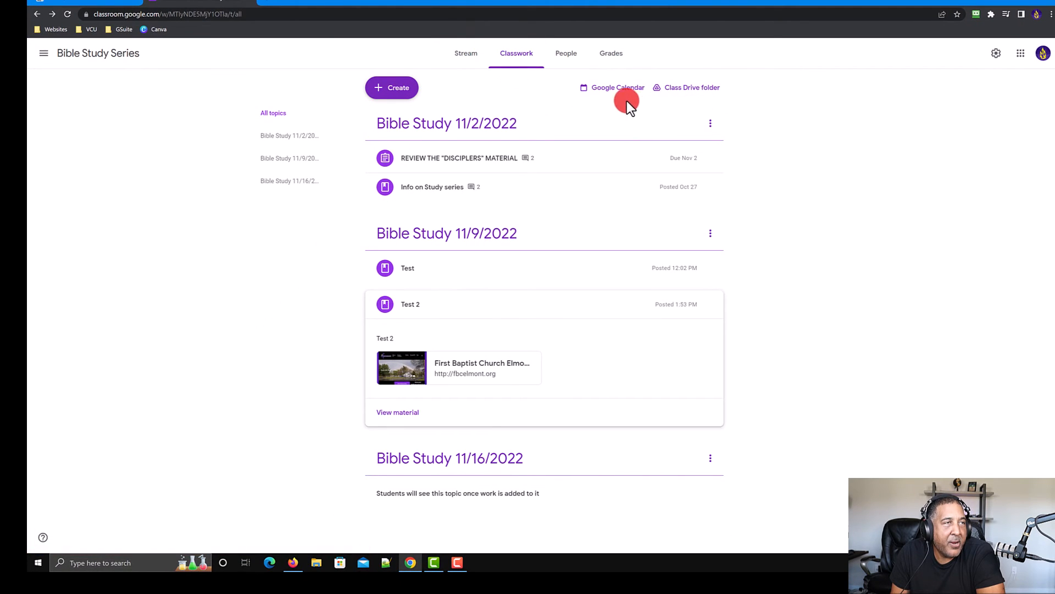
left_click(610, 89)
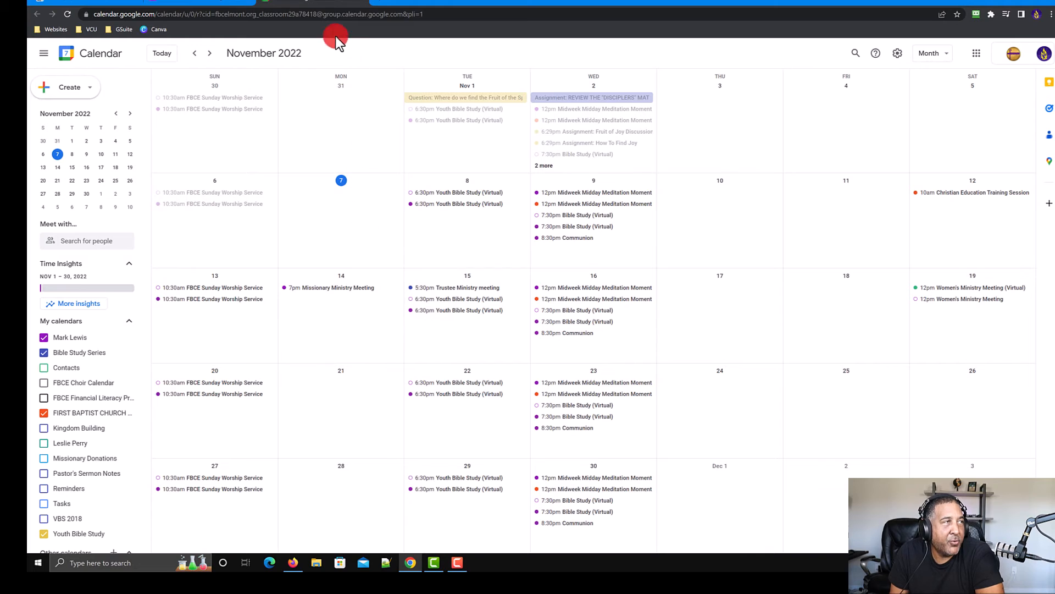
left_click(204, 3)
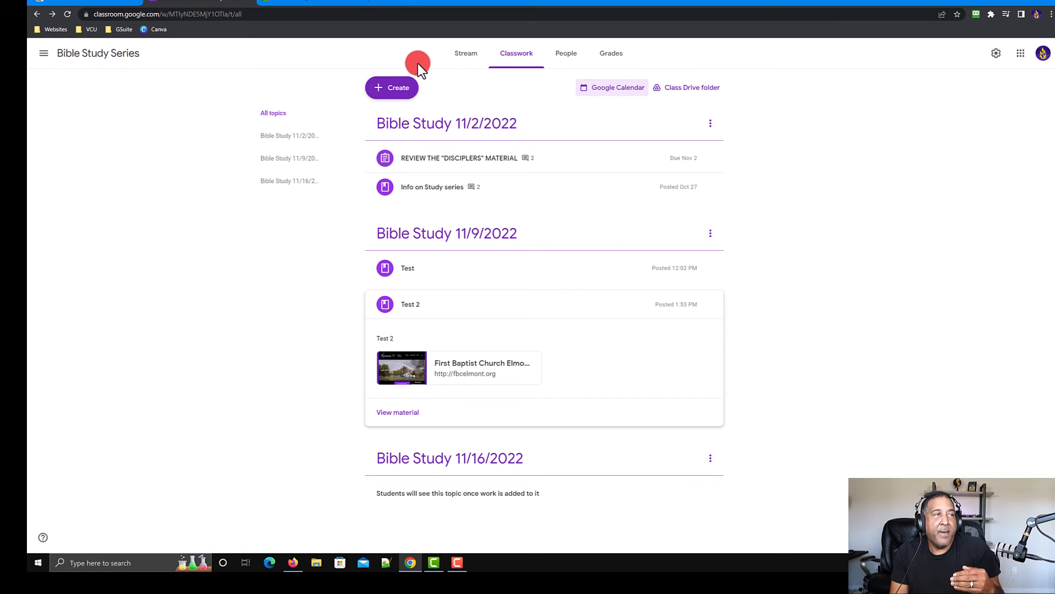
Step: Browse the class Drive folder and its parent Classroom folder in Google Drive
left_click(691, 90)
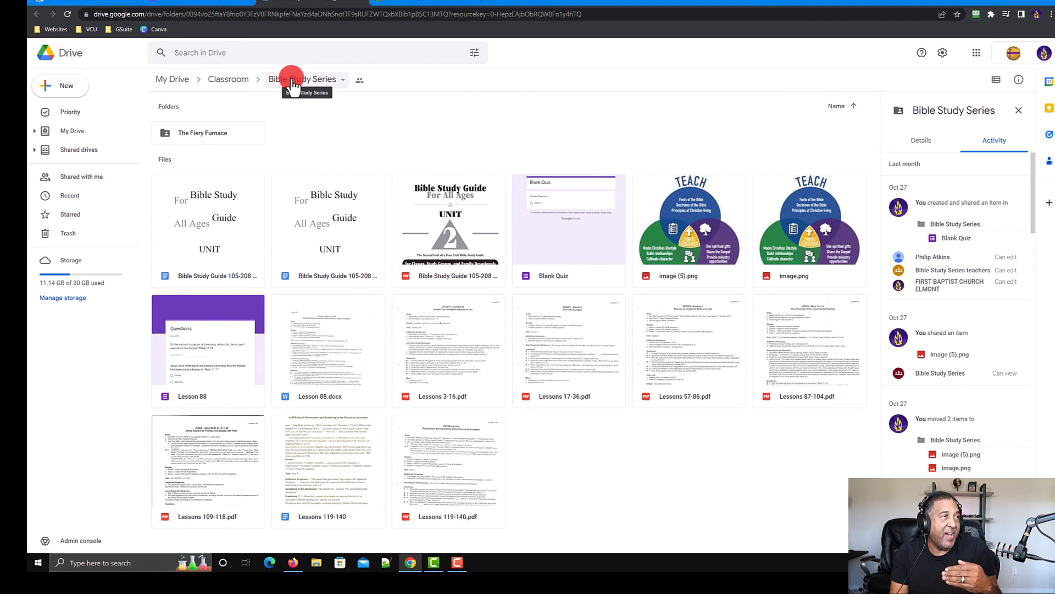
left_click(230, 81)
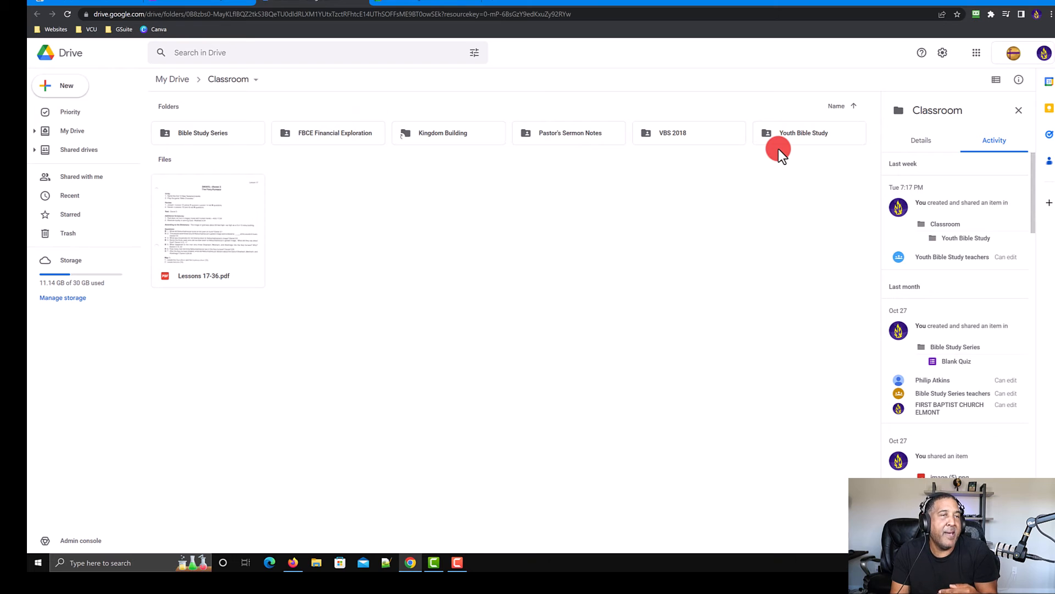
left_click(786, 134)
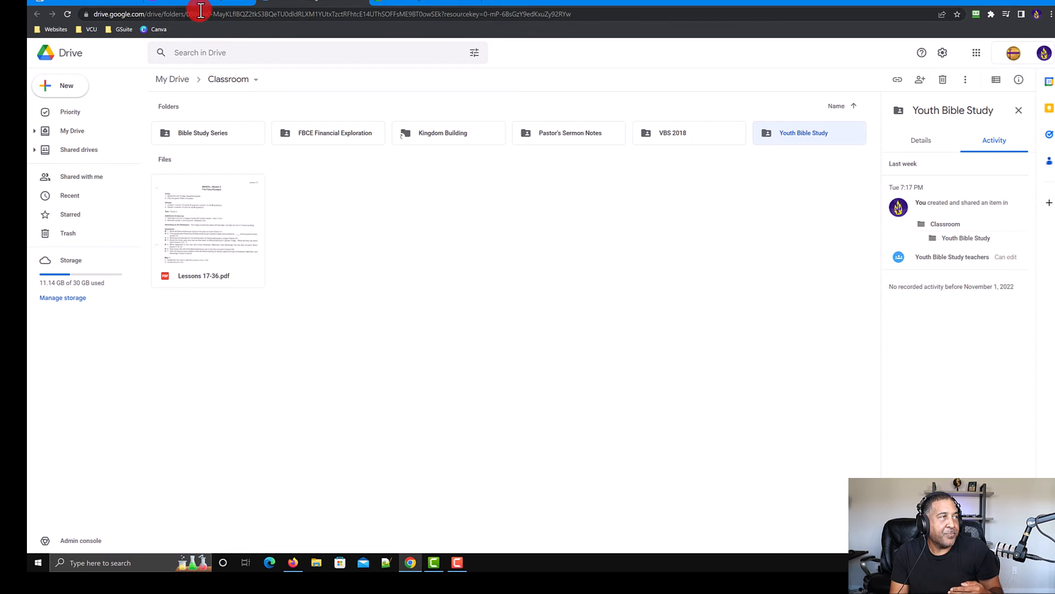
left_click(184, 2)
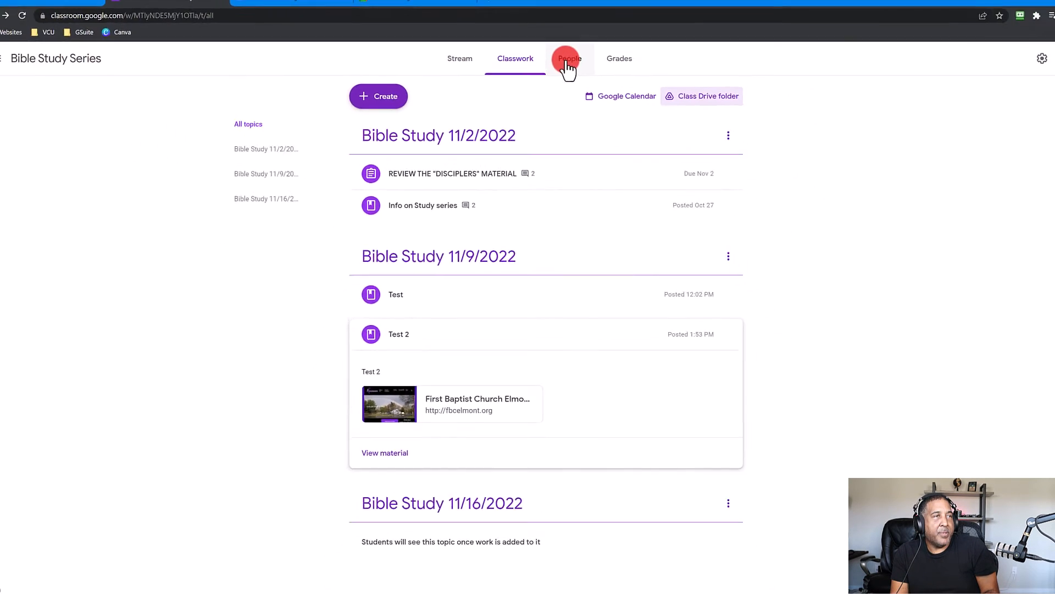
Step: Open the People page and view the invite teachers and invite students dialogs without inviting anyone
left_click(569, 61)
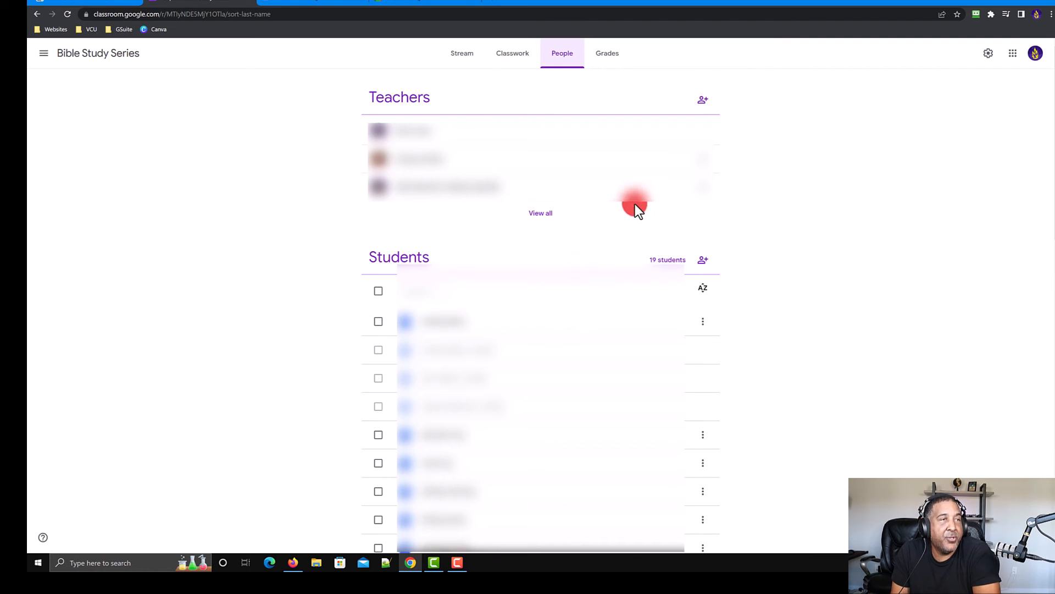
left_click(702, 105)
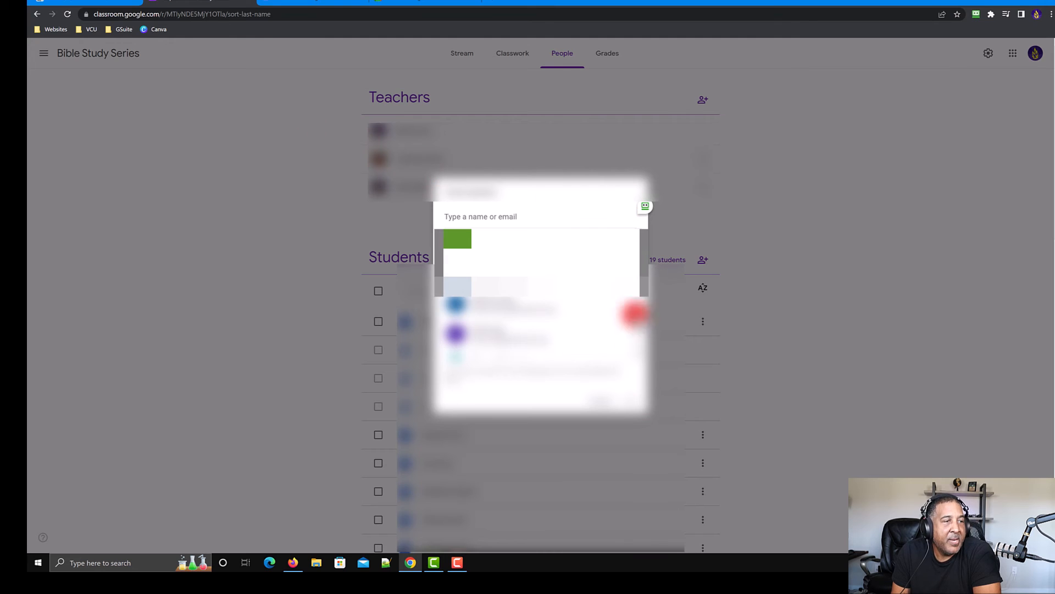
left_click(598, 398)
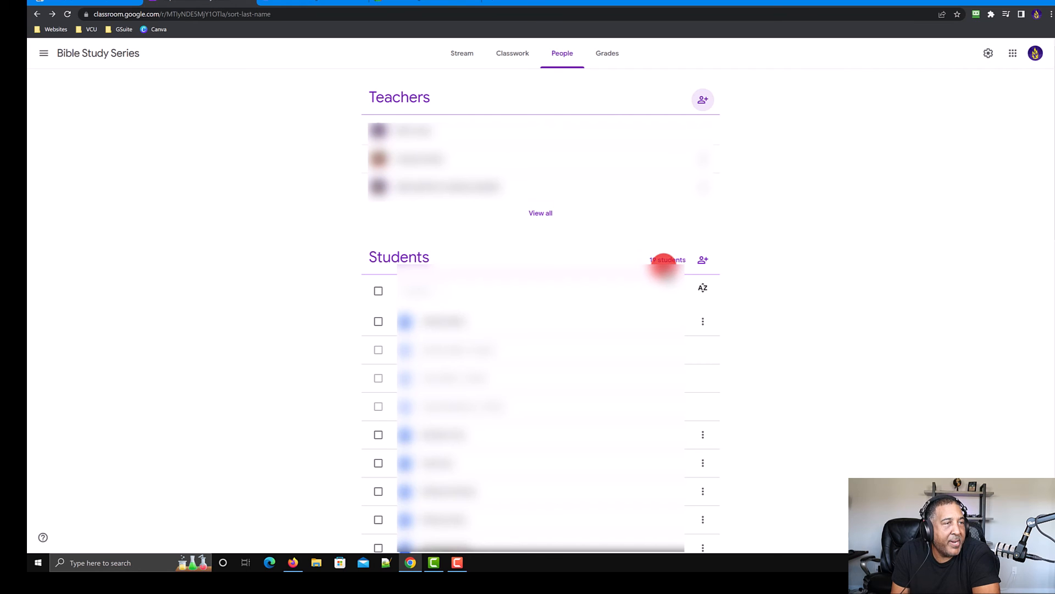
left_click(700, 266)
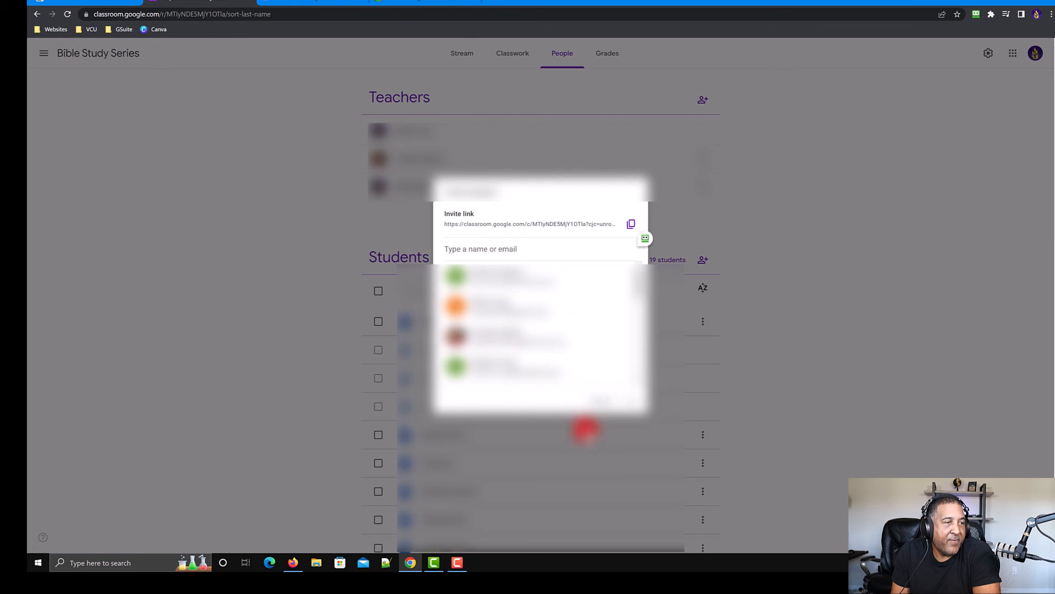
left_click(591, 404)
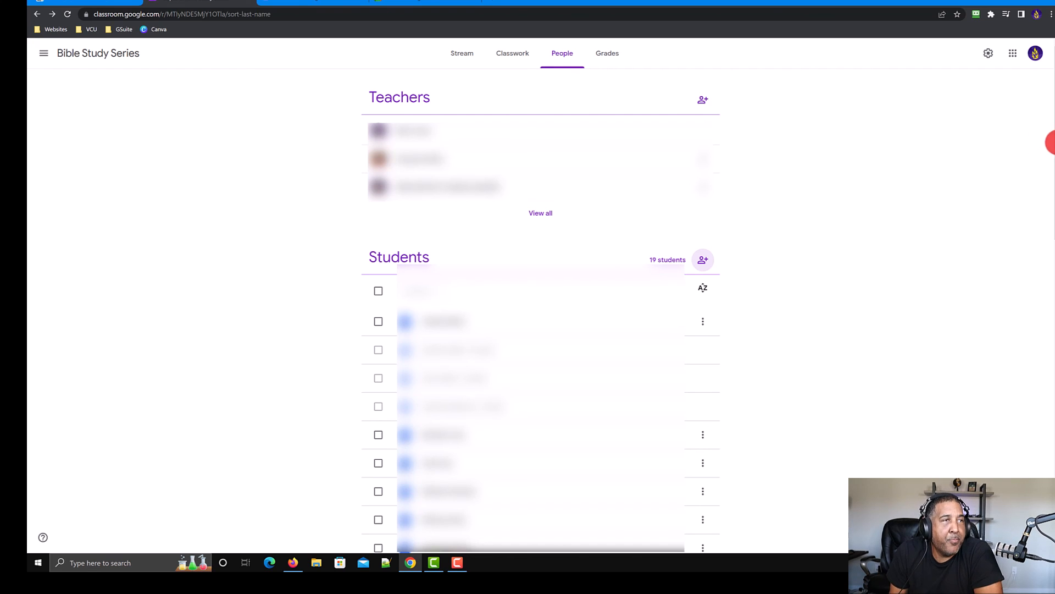
Step: Browse the Grades, Classwork and Stream pages and the Create menu of the class
left_click(610, 63)
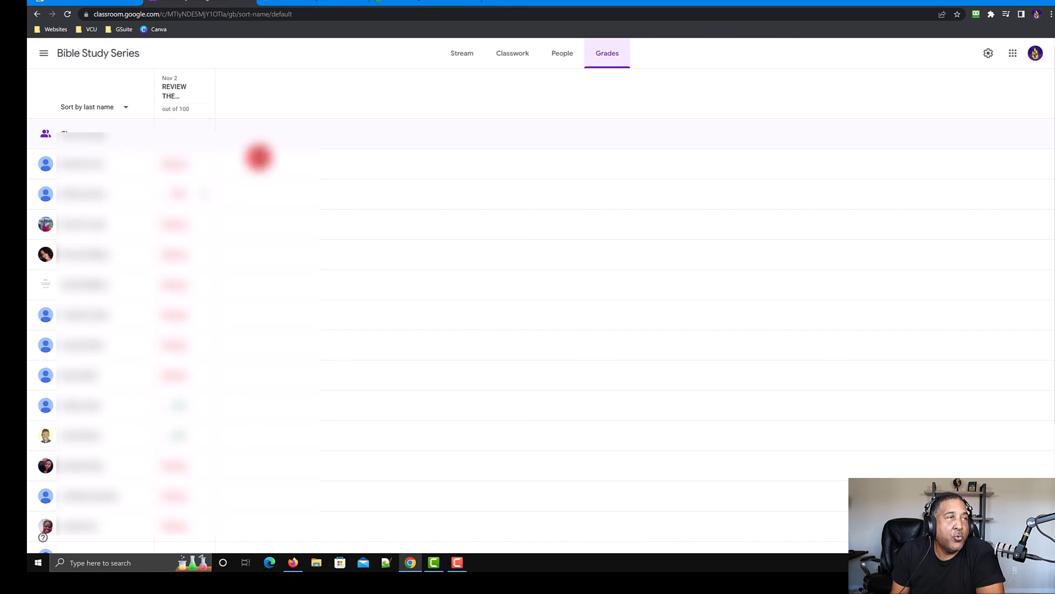
left_click(505, 53)
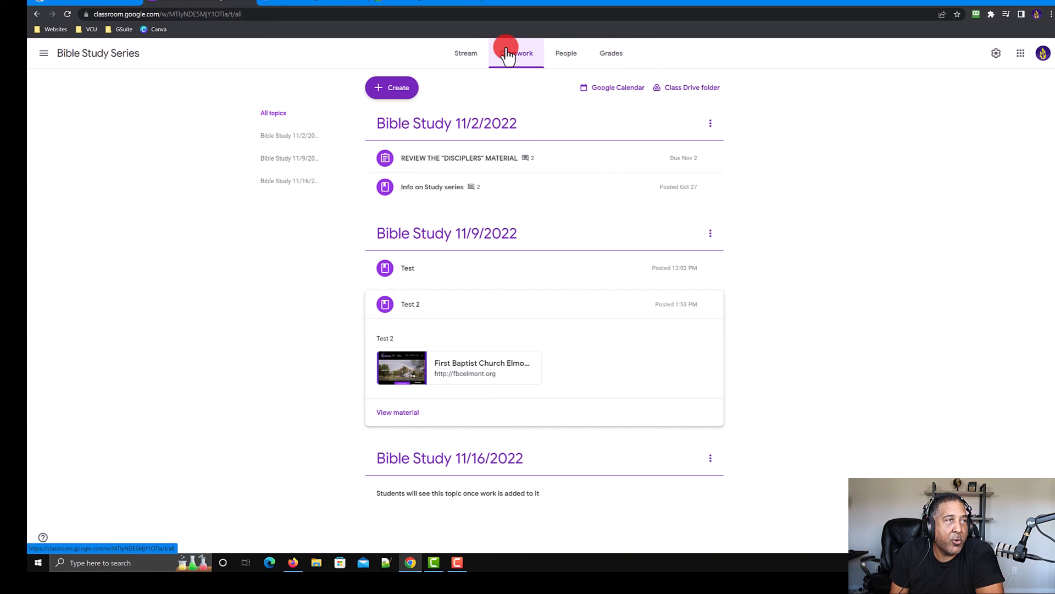
left_click(406, 93)
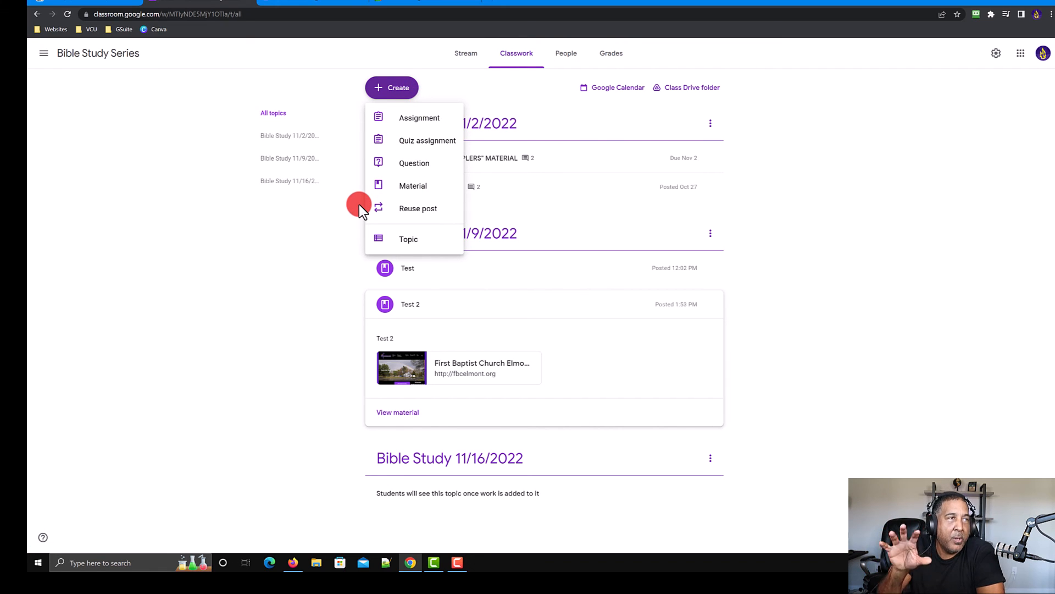
left_click(612, 55)
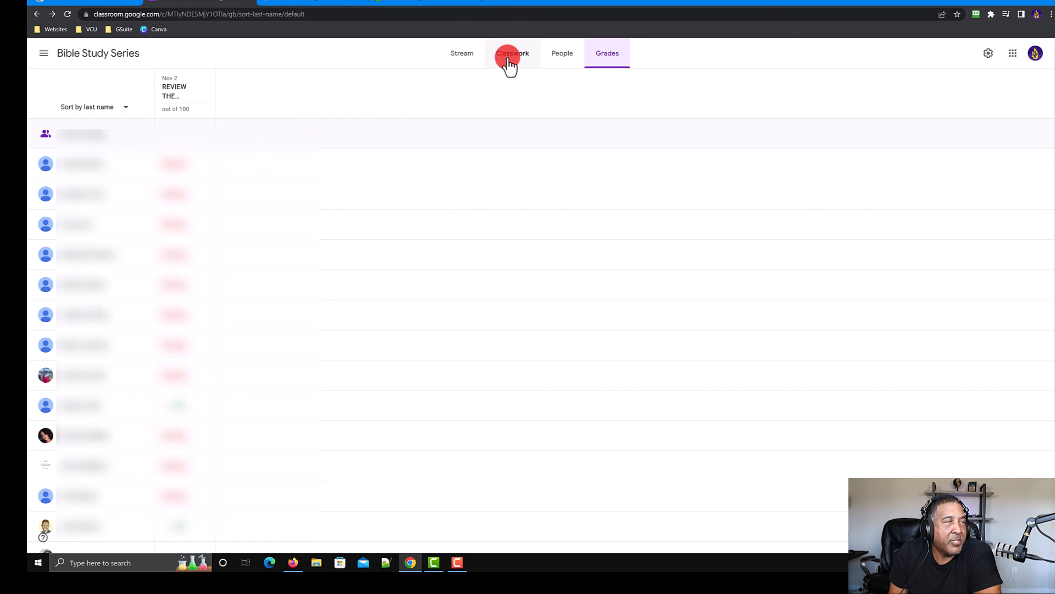
left_click(469, 54)
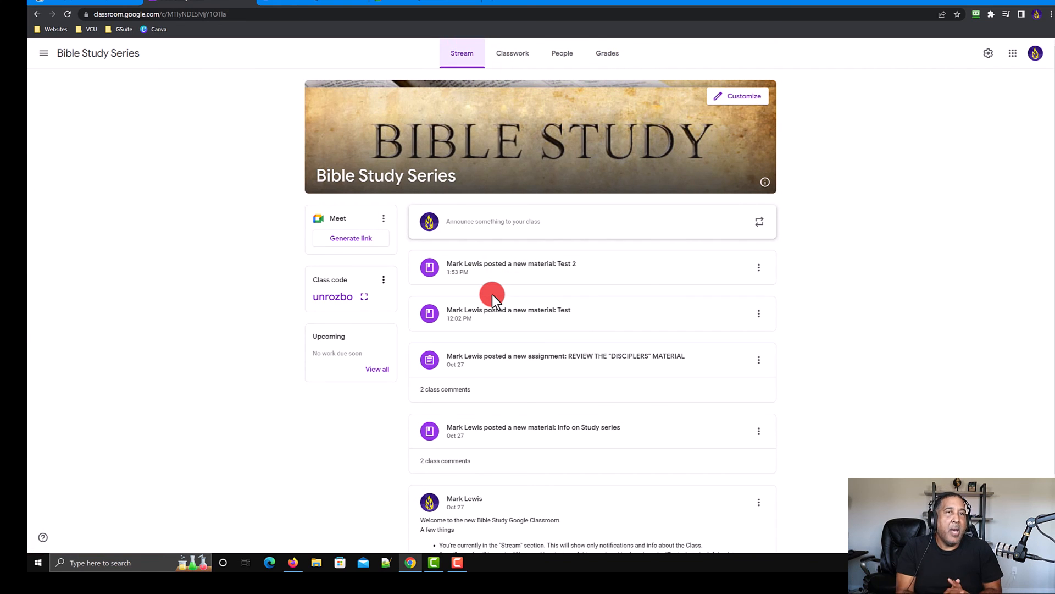